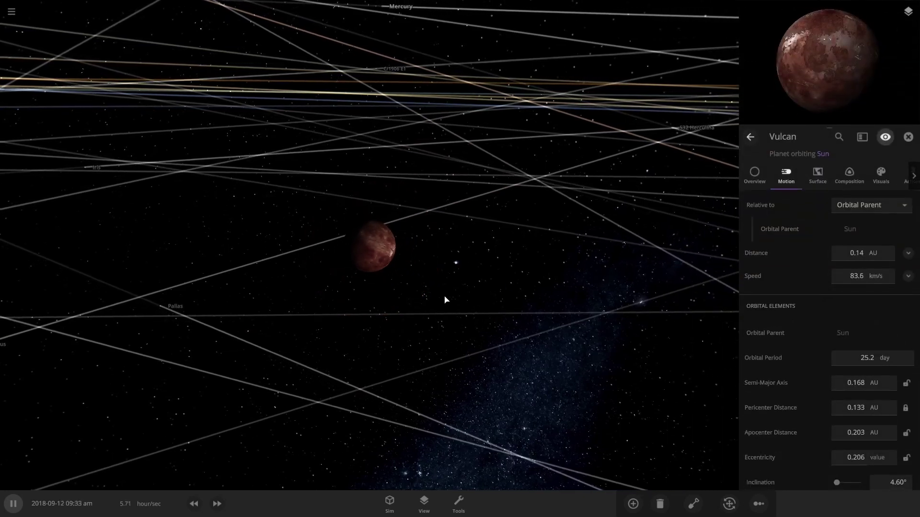
# Examine Vulcan's overview properties, visual settings and surface from close up and far away
pyautogui.click(756, 180)
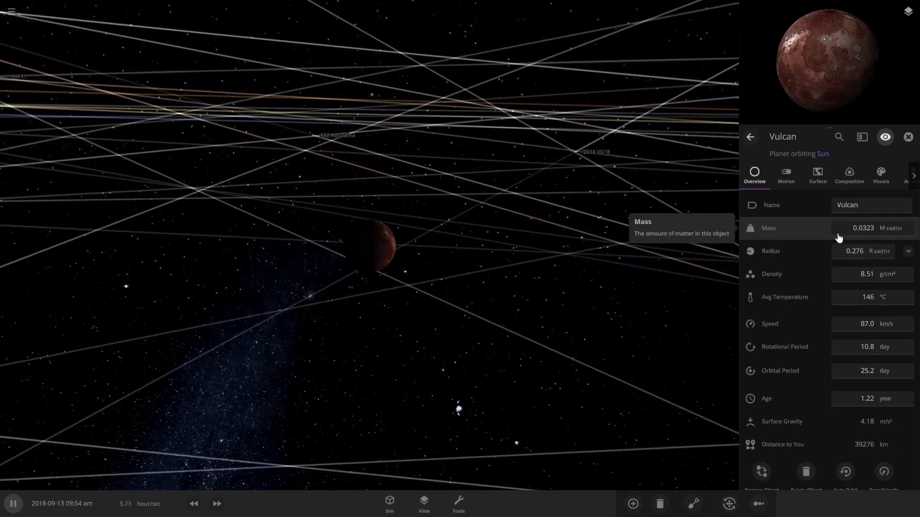
pyautogui.scroll(5, 407, 245)
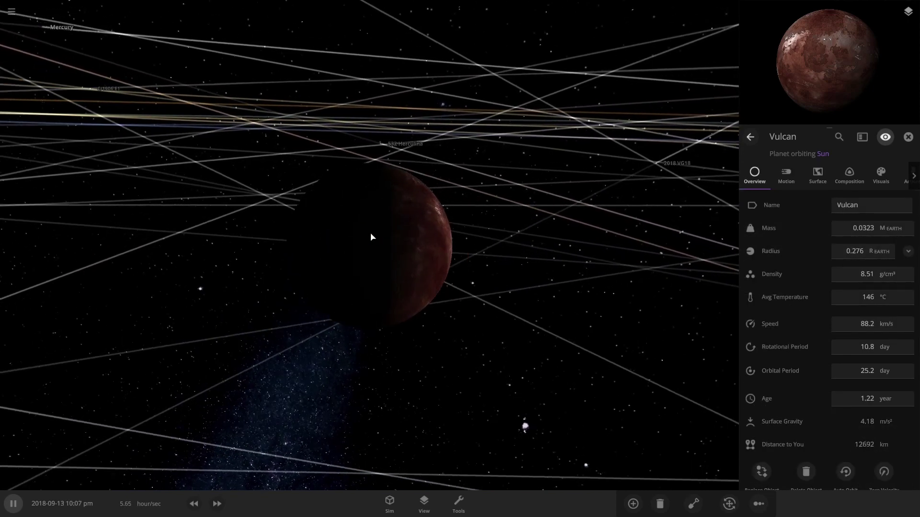
pyautogui.scroll(-2, 368, 229)
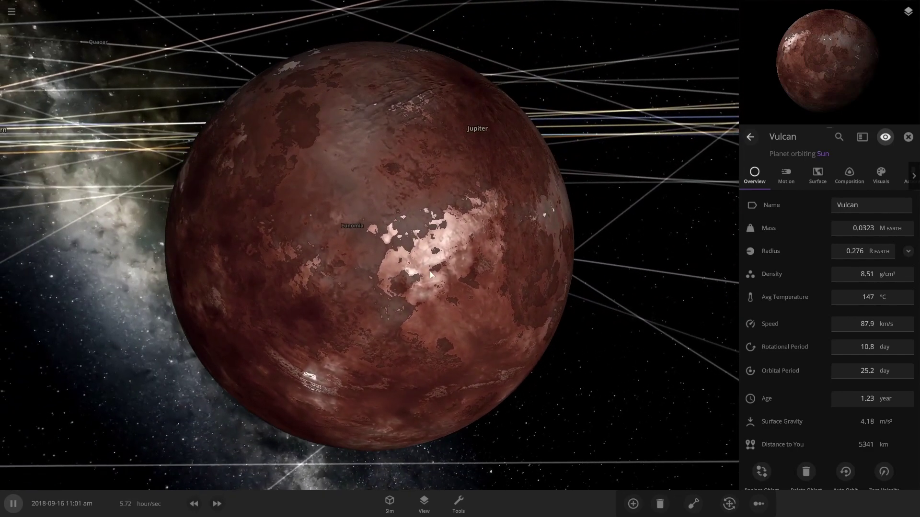
pyautogui.click(881, 176)
pyautogui.scroll(-3, 853, 334)
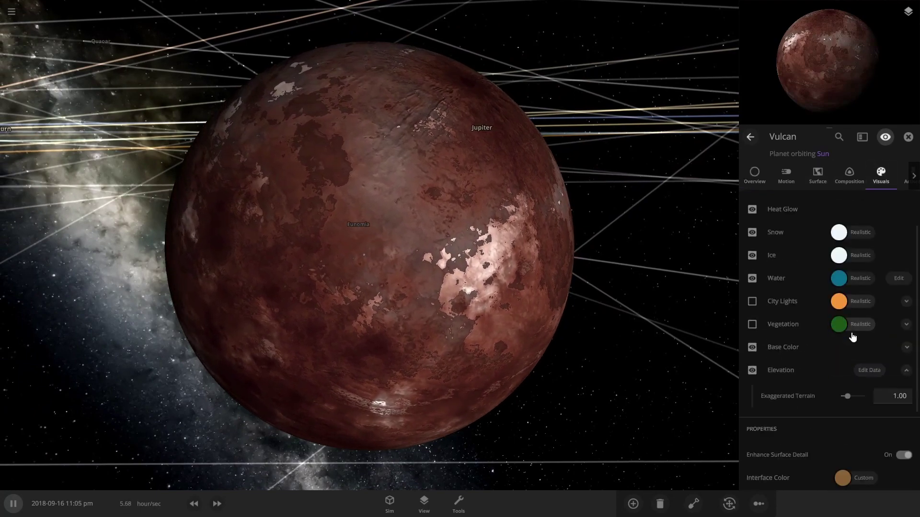
pyautogui.scroll(-5, 472, 297)
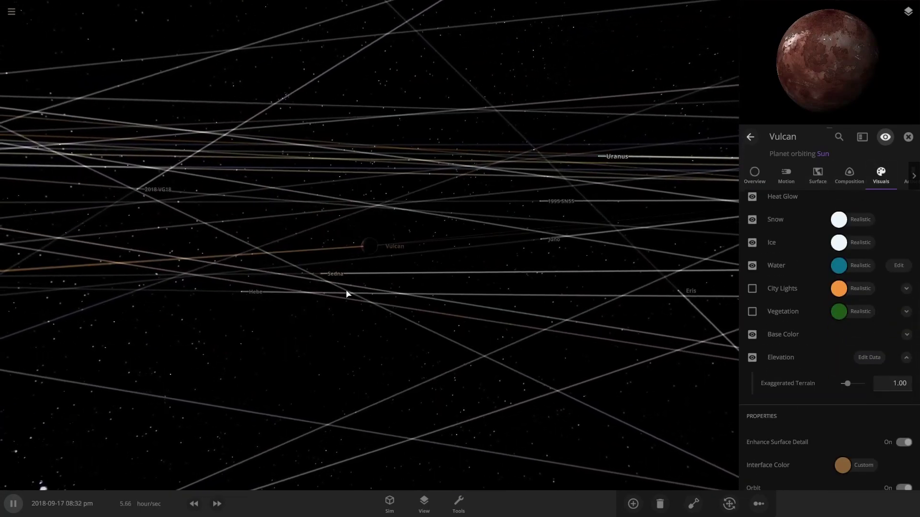
pyautogui.scroll(-5, 347, 293)
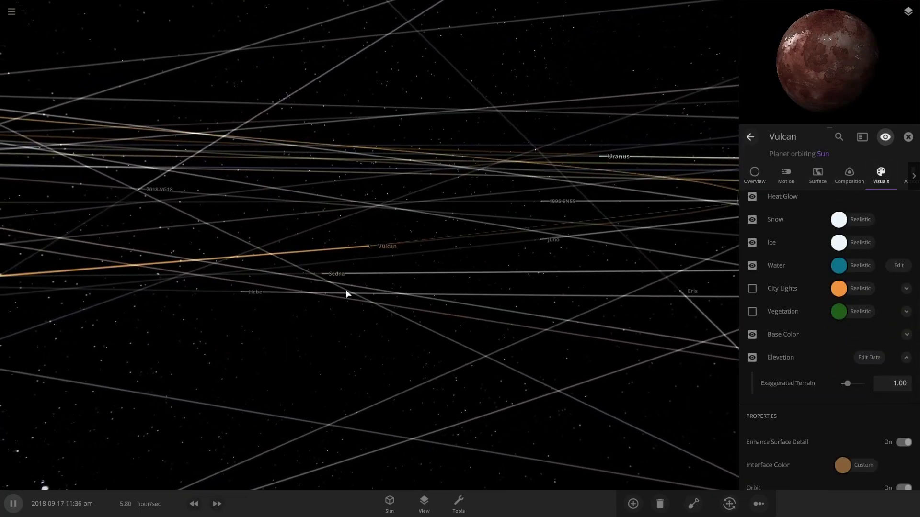
pyautogui.scroll(8, 319, 379)
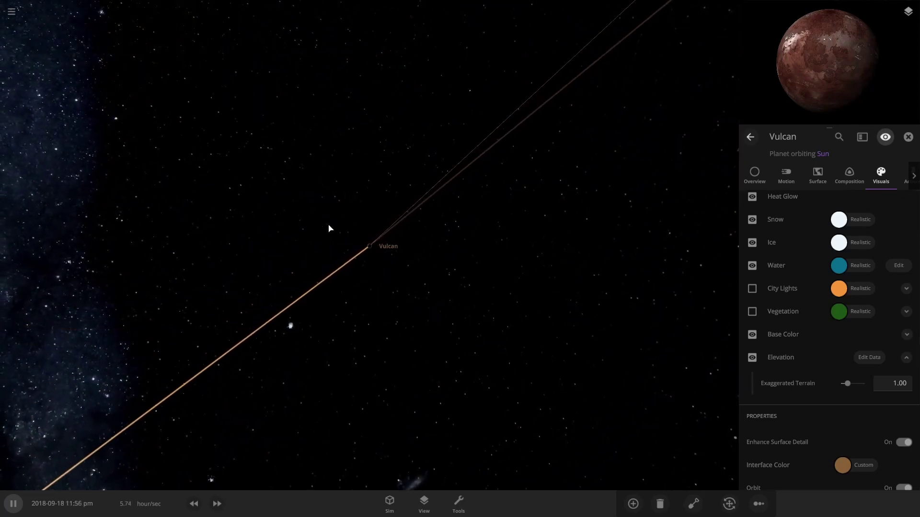
pyautogui.moveTo(328, 228); pyautogui.dragTo(378, 259)
pyautogui.scroll(3, 379, 259)
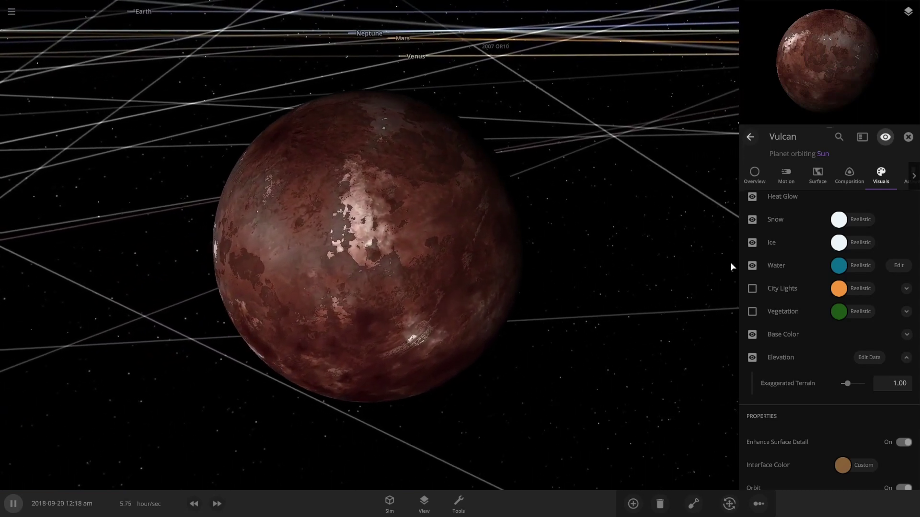
# Set Vulcan's vegetation growth to Always On and preview the vegetation layer, leaving it turned off
pyautogui.click(759, 182)
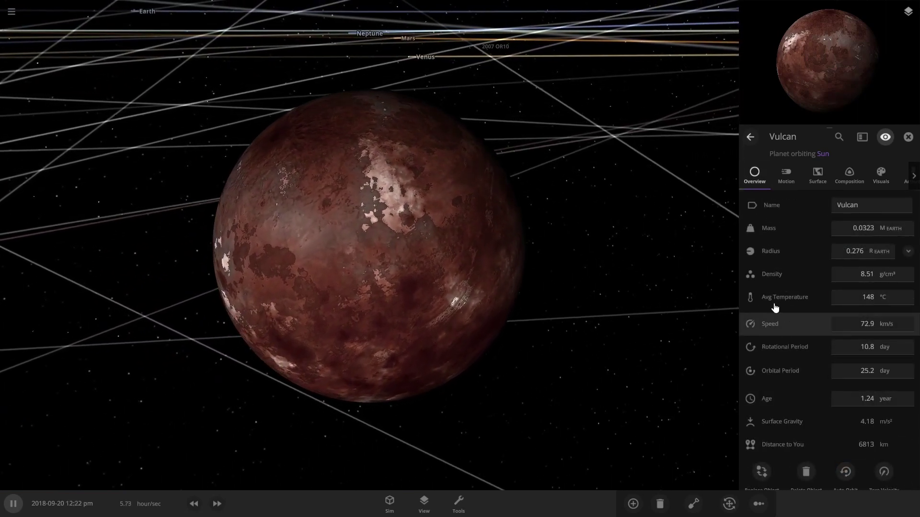
pyautogui.click(871, 181)
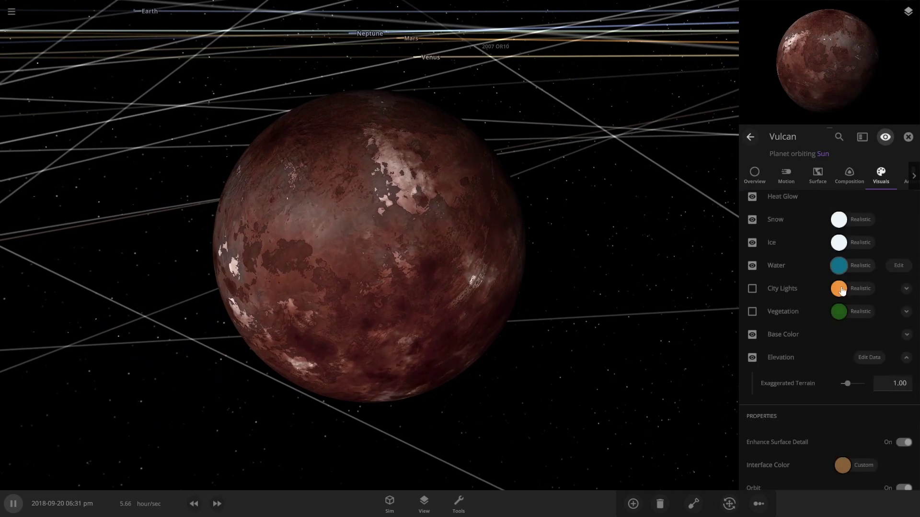
pyautogui.click(752, 312)
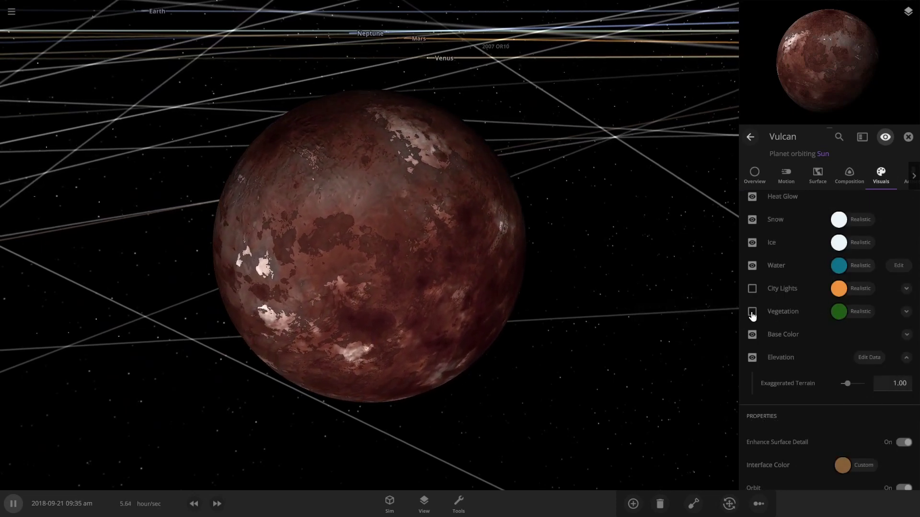
pyautogui.click(903, 312)
pyautogui.click(877, 337)
pyautogui.click(880, 338)
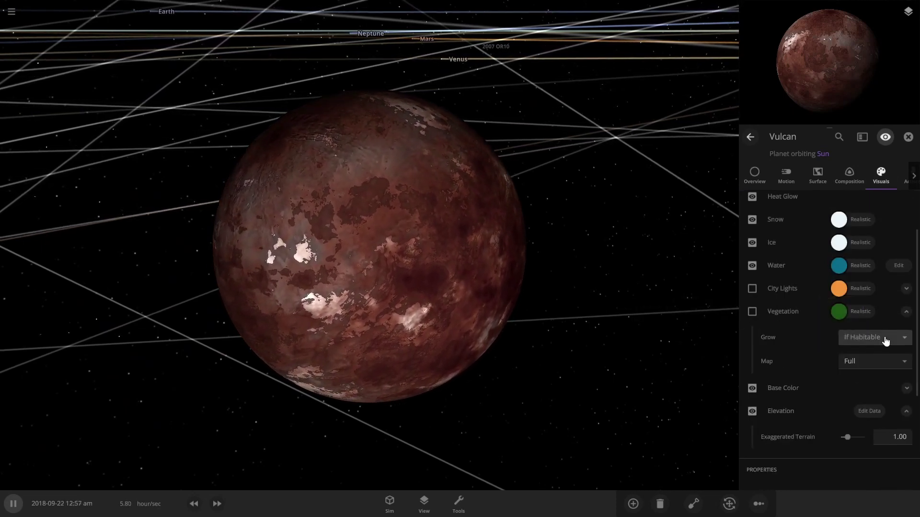
pyautogui.click(886, 339)
pyautogui.click(862, 360)
pyautogui.click(752, 312)
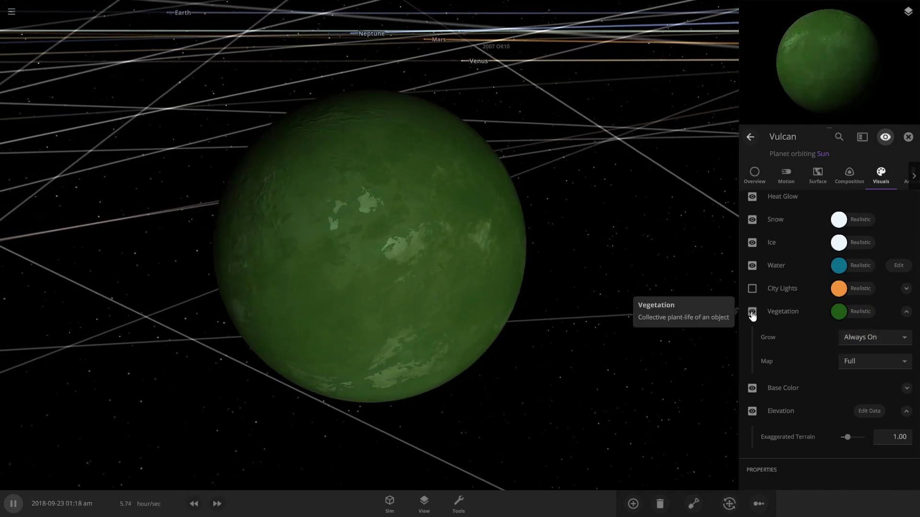
pyautogui.click(752, 313)
pyautogui.click(904, 315)
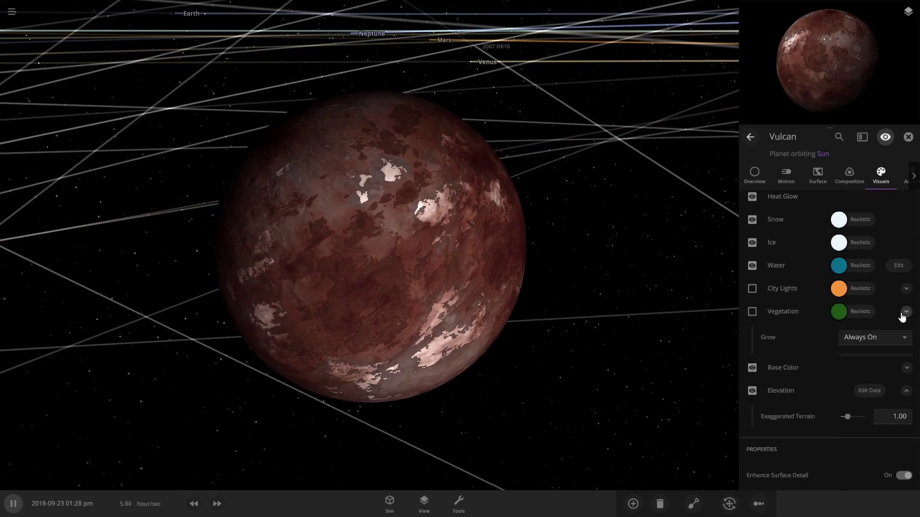
# Preview city lights on Vulcan's night side and turn them back off
pyautogui.click(752, 288)
pyautogui.moveTo(370, 245); pyautogui.dragTo(607, 292)
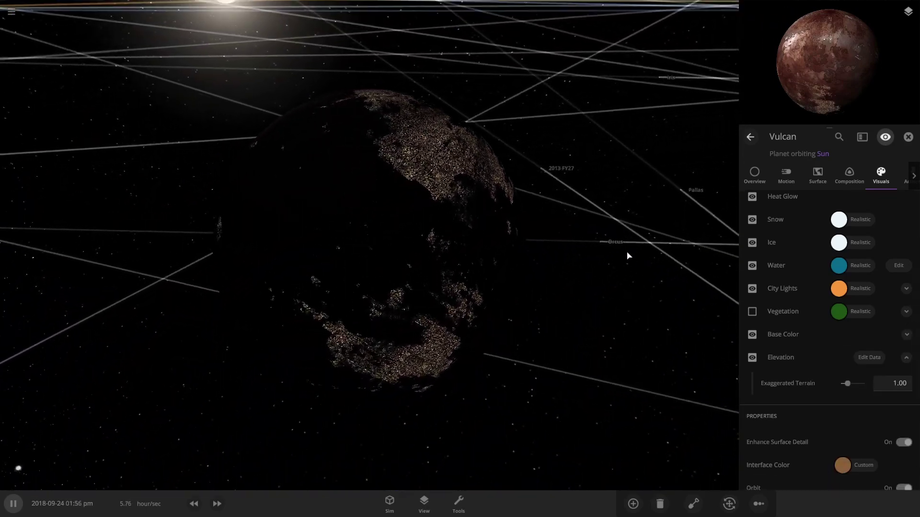
pyautogui.click(752, 288)
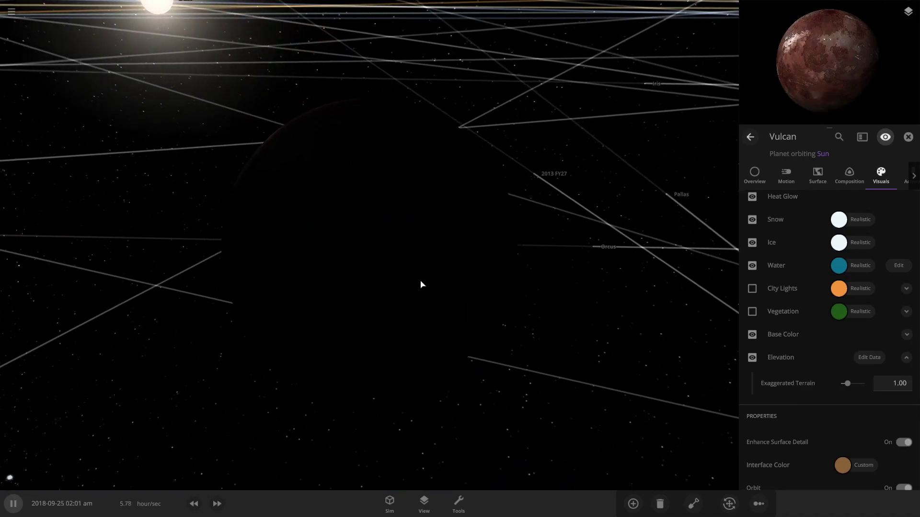
pyautogui.moveTo(296, 273); pyautogui.dragTo(536, 341)
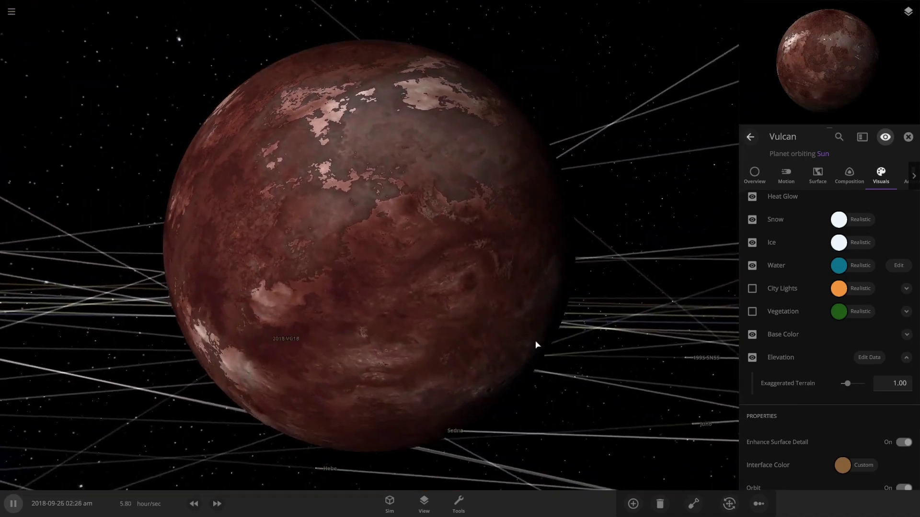
# Save the planet as a user object named Vulcan
pyautogui.click(904, 176)
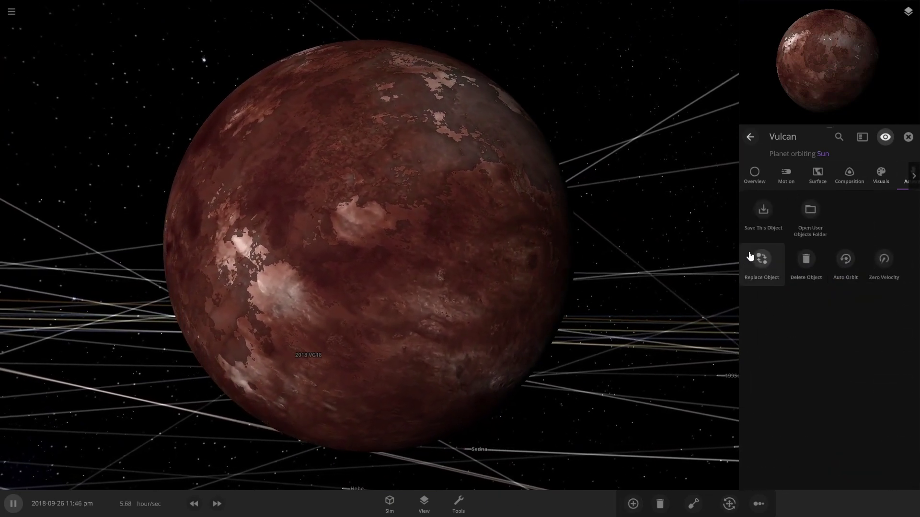
pyautogui.click(765, 218)
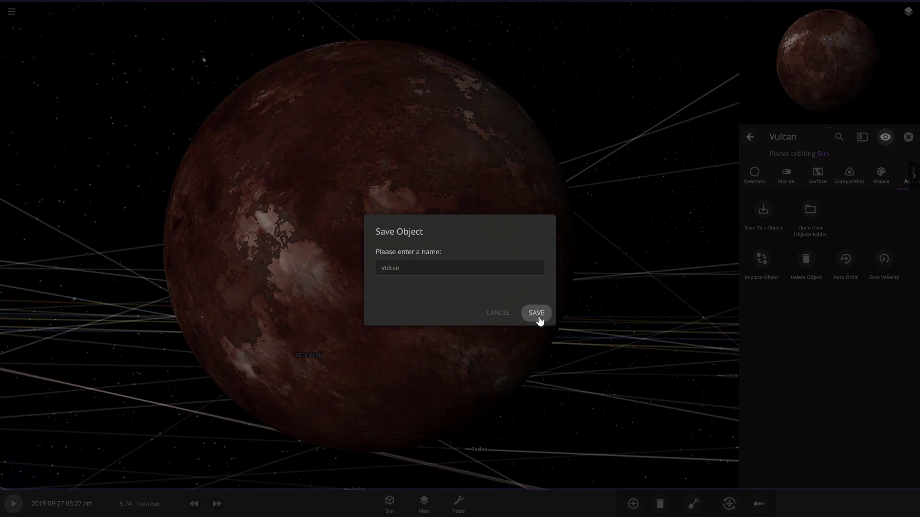
pyautogui.click(537, 314)
pyautogui.scroll(-3, 588, 307)
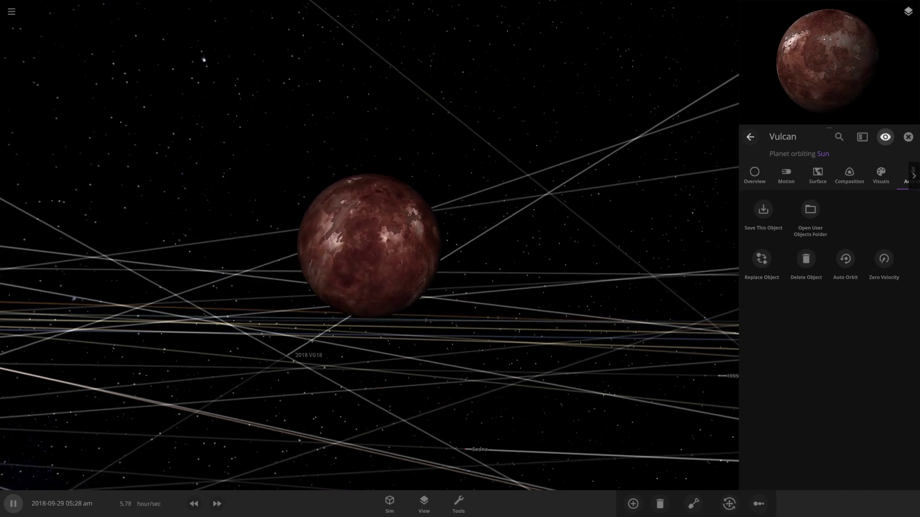
# Switch to the Opera browser to view Vulcan's picture in the Interesting Engineering article, and compare it with the simulated planet in Universe Sandbox
pyautogui.hotkey('alt', 'Tab')
pyautogui.moveTo(905, 19); pyautogui.dragTo(761, 21)
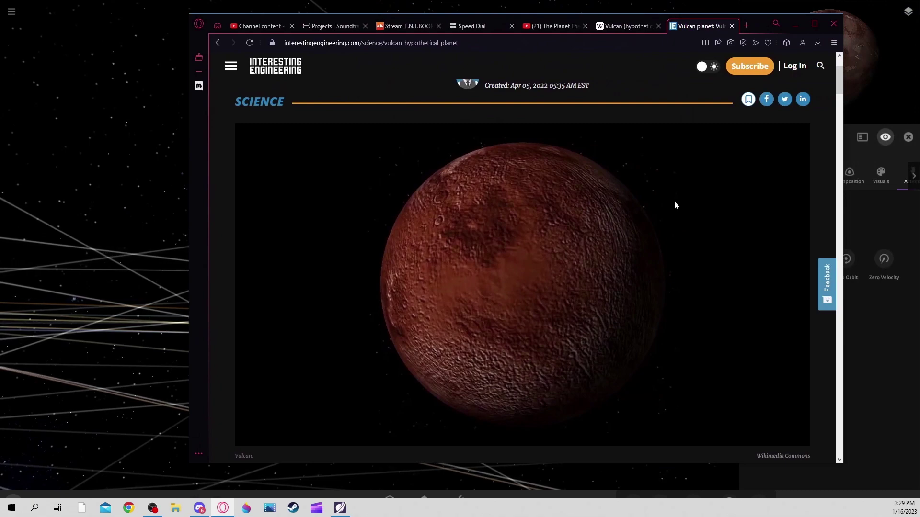
pyautogui.scroll(-1, 674, 201)
pyautogui.scroll(3, 671, 200)
pyautogui.scroll(-5, 670, 200)
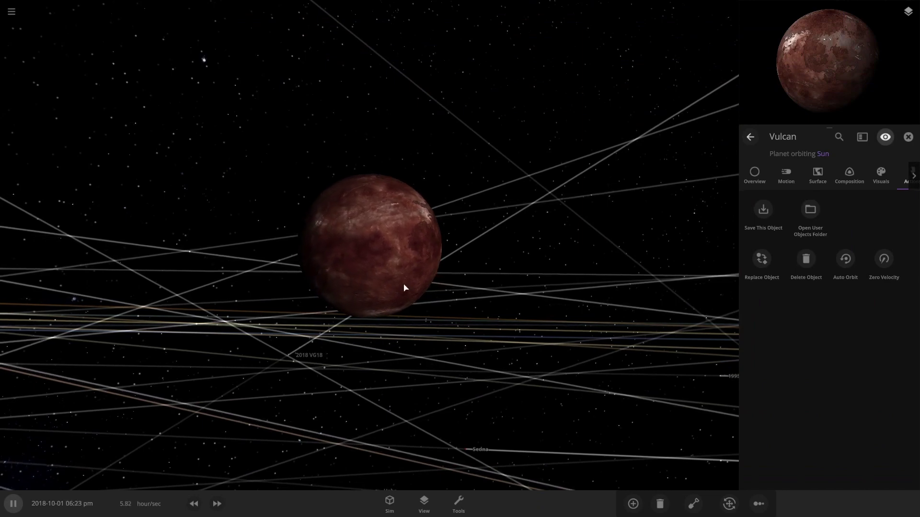
pyautogui.scroll(2, 484, 289)
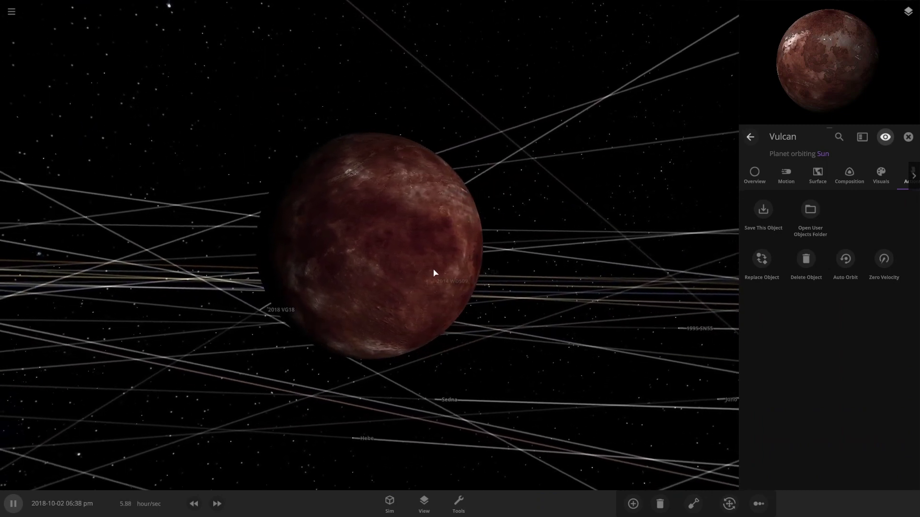
pyautogui.scroll(3, 482, 260)
pyautogui.scroll(-3, 481, 260)
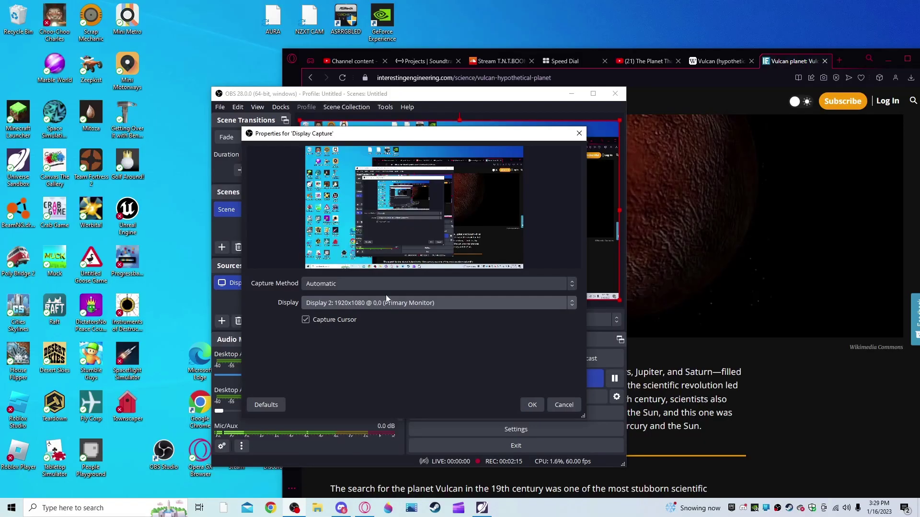
pyautogui.moveTo(463, 138); pyautogui.dragTo(0, 162)
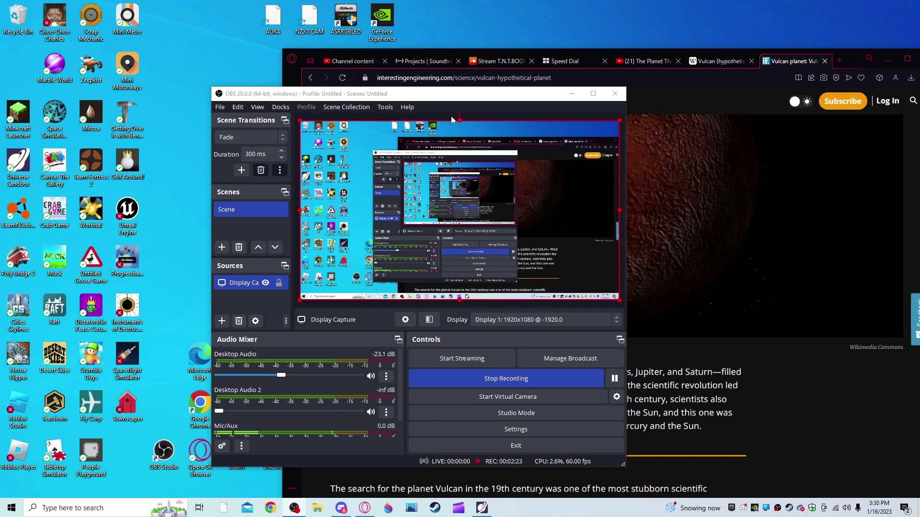
pyautogui.click(508, 116)
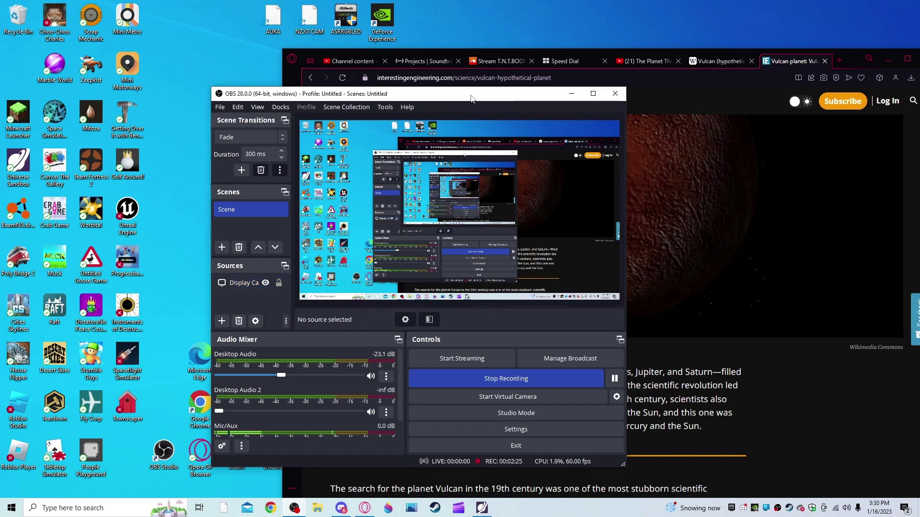
pyautogui.moveTo(466, 97); pyautogui.dragTo(415, 98)
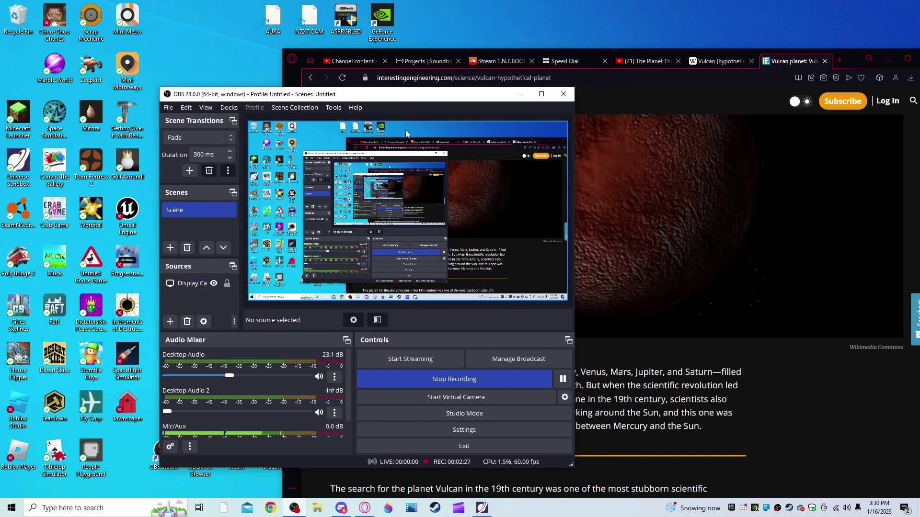
pyautogui.moveTo(473, 98); pyautogui.dragTo(535, 111)
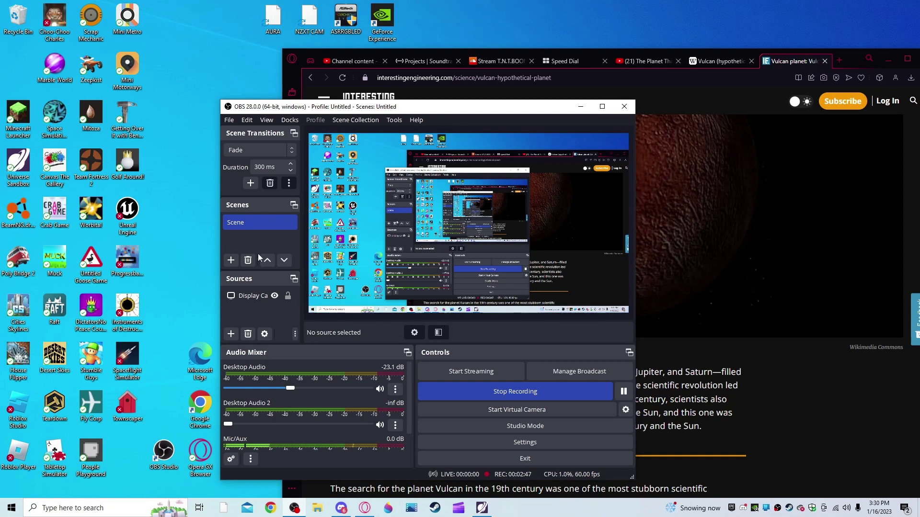
# Open the Display Capture source in OBS, and identify the monitors in Windows display settings with display 2|3 selected
pyautogui.click(262, 296)
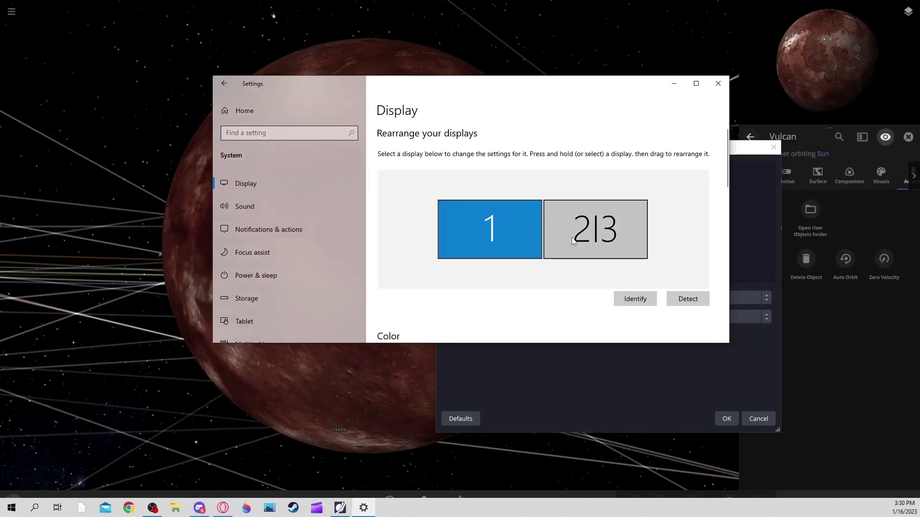
pyautogui.click(589, 236)
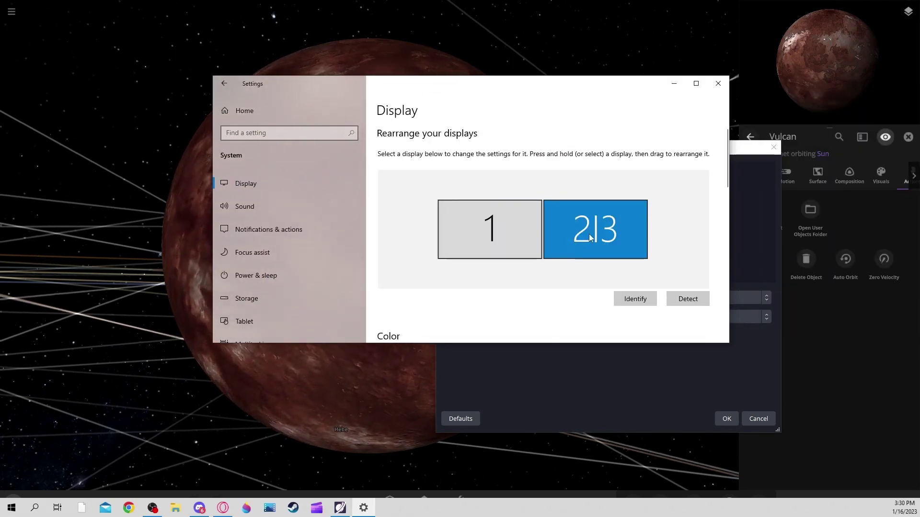
pyautogui.click(632, 295)
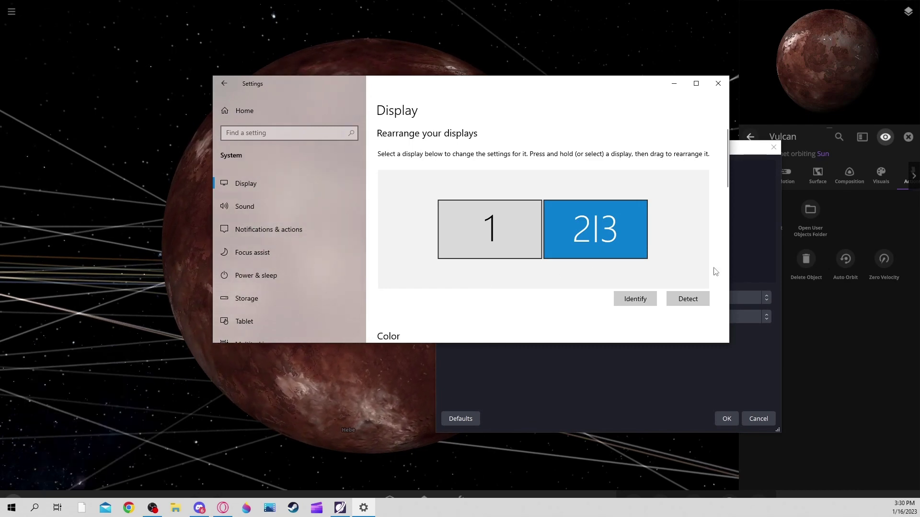
# Switch the OBS Display Capture source to Display 2 and back to Display 1, and close the Windows display settings
pyautogui.click(746, 339)
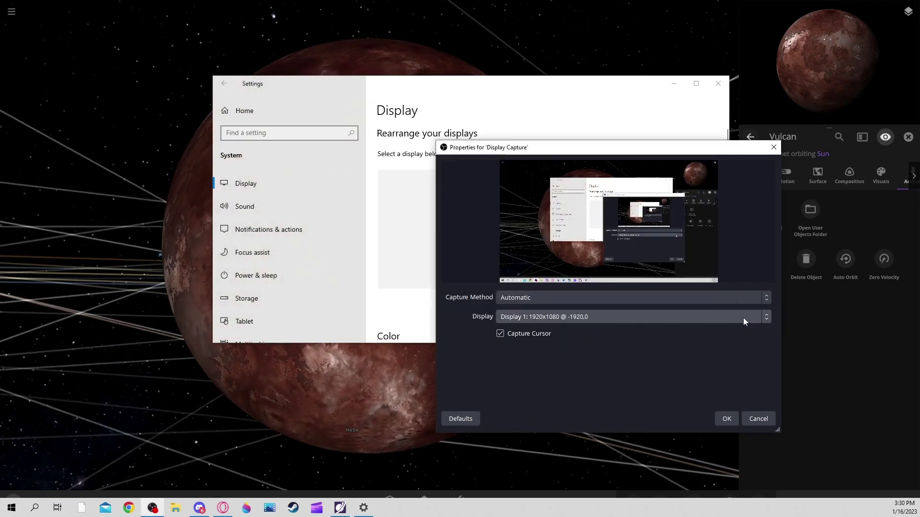
pyautogui.click(745, 318)
pyautogui.click(604, 343)
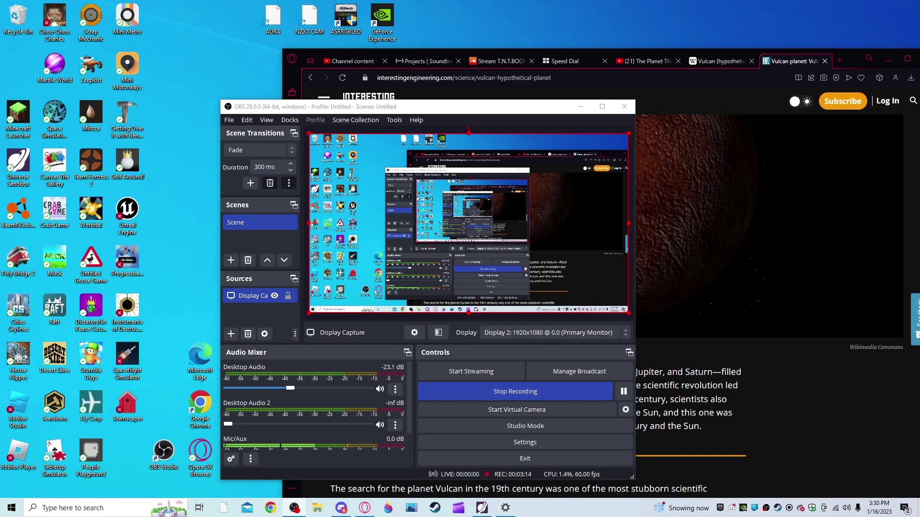
pyautogui.press('Up')
pyautogui.press('Return')
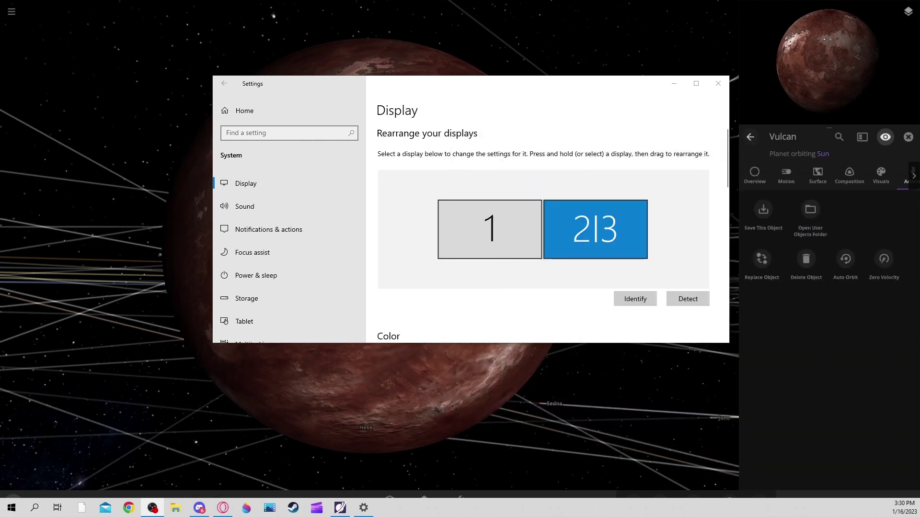
pyautogui.click(717, 85)
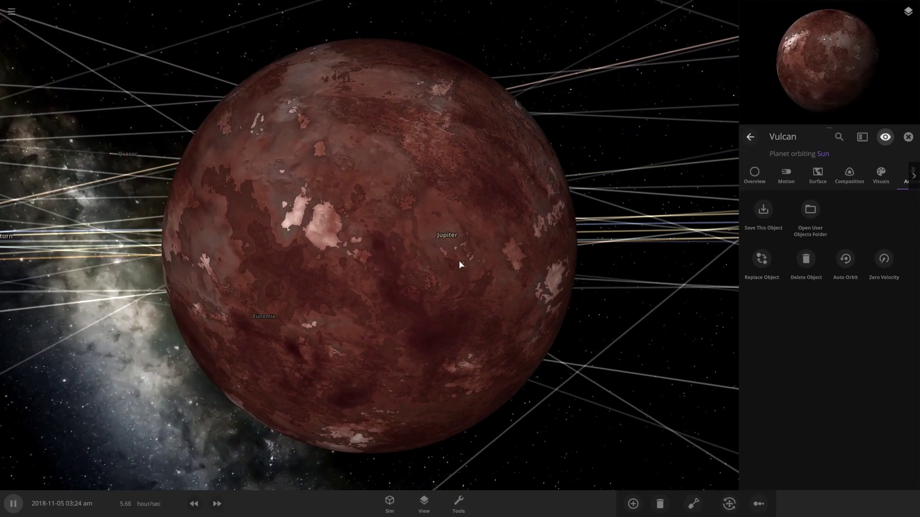
# Show Vulcan's overview properties and line up the simulation's bodies in Chart mode
pyautogui.click(755, 175)
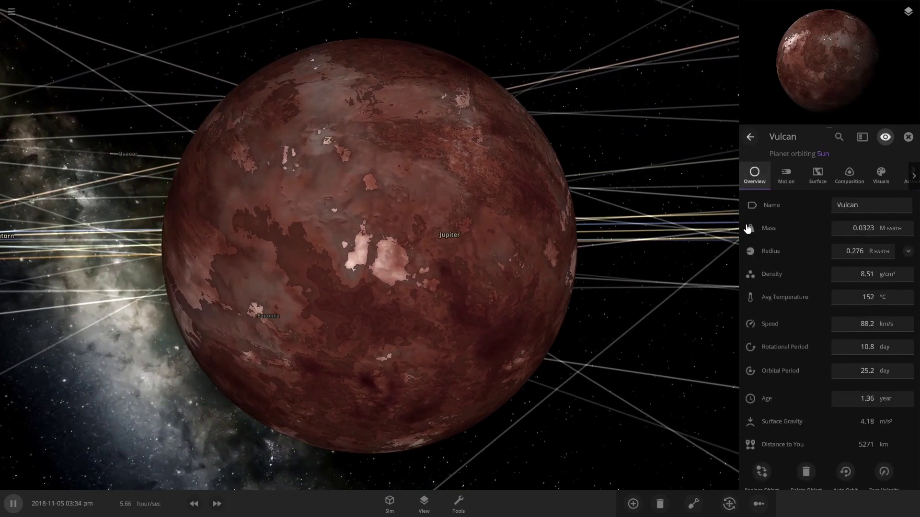
pyautogui.scroll(-3, 587, 277)
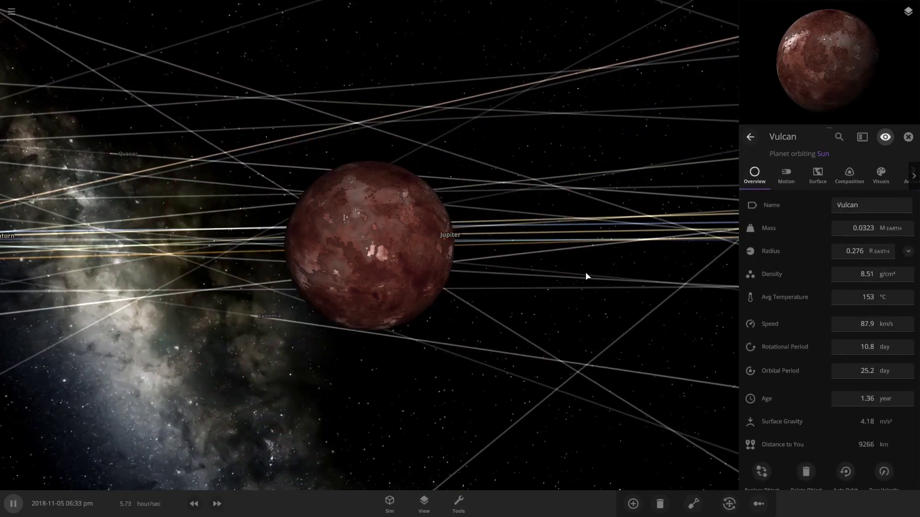
pyautogui.click(457, 508)
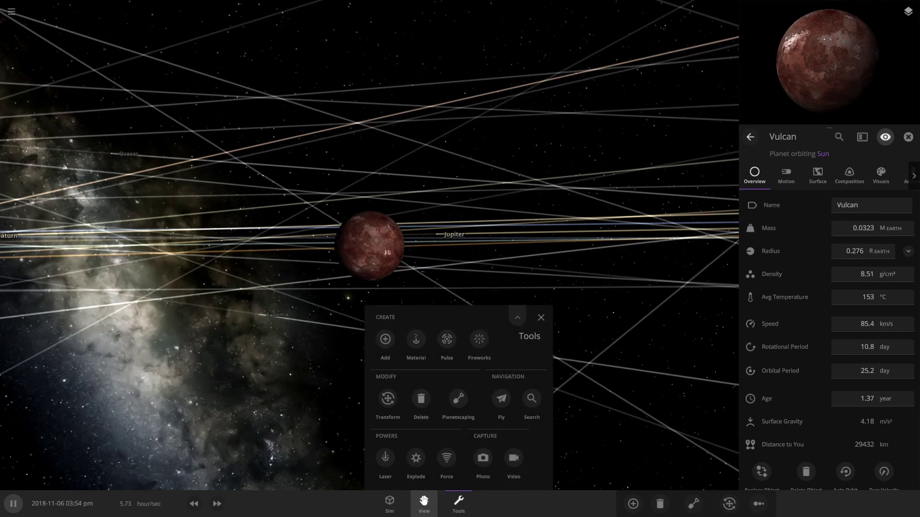
pyautogui.click(424, 503)
pyautogui.click(399, 414)
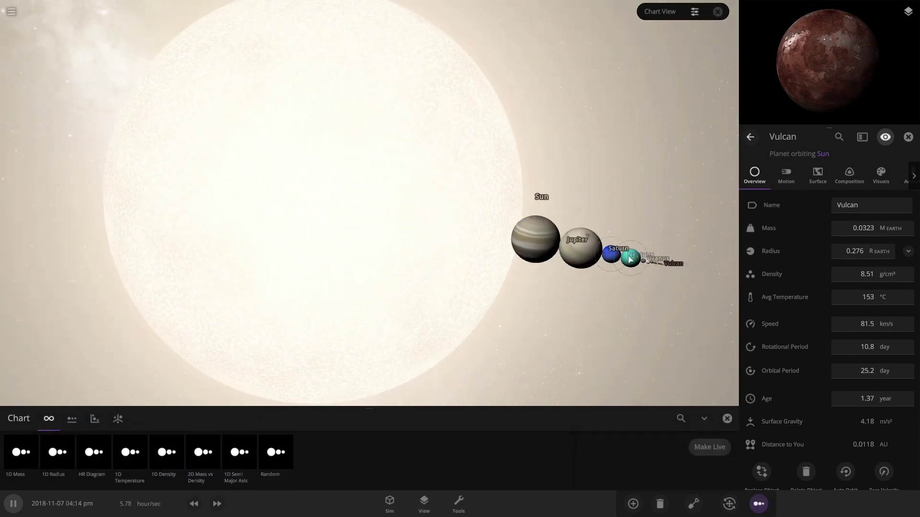
# Inspect Uranus, Earth, Mars, Mercury, Vulcan, Eris and Pluto in the chart lineup to compare their sizes, returning to Vulcan
pyautogui.doubleClick(627, 259)
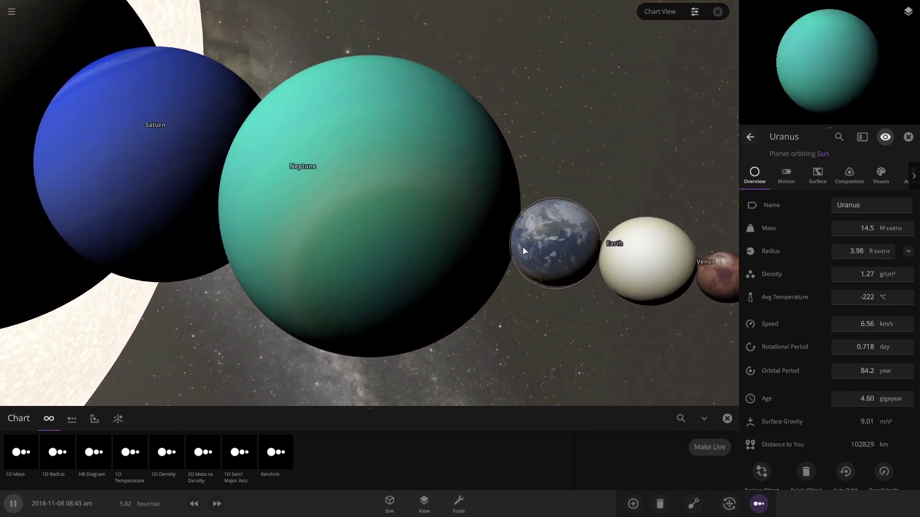
pyautogui.doubleClick(524, 249)
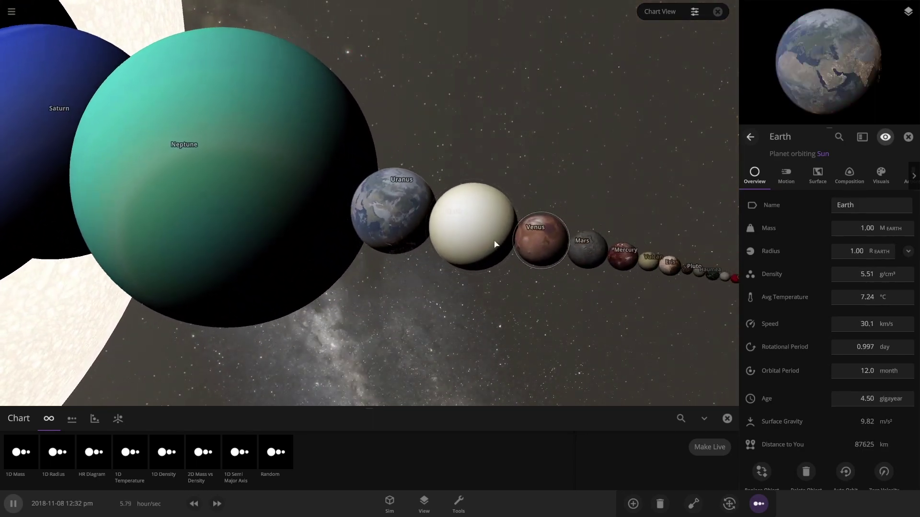
pyautogui.doubleClick(519, 243)
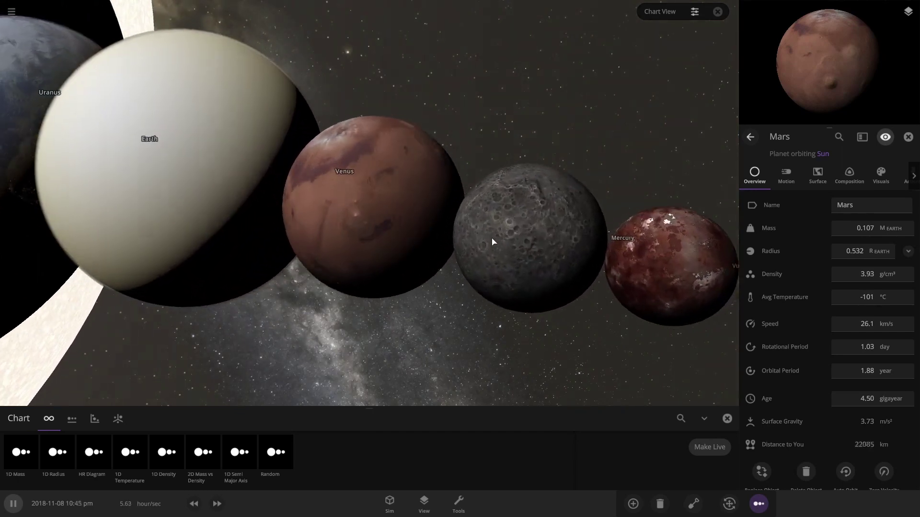
pyautogui.doubleClick(547, 242)
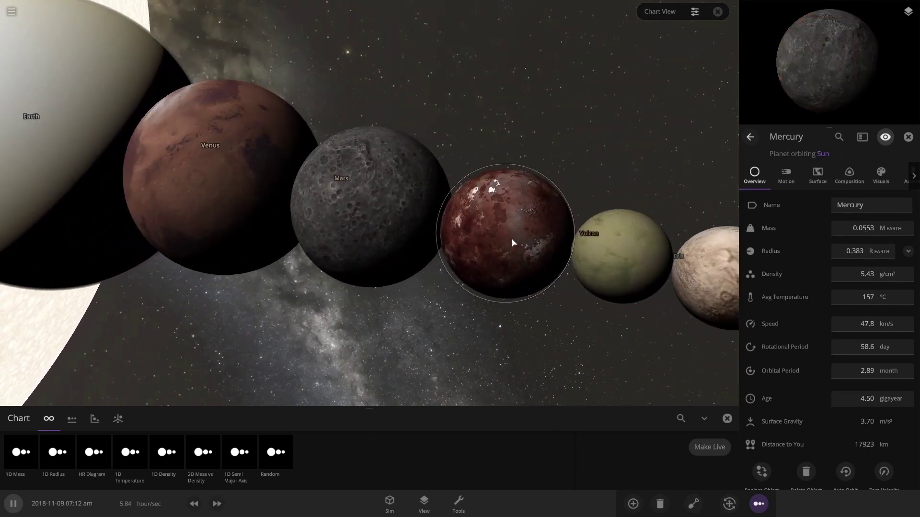
pyautogui.doubleClick(520, 242)
pyautogui.doubleClick(532, 231)
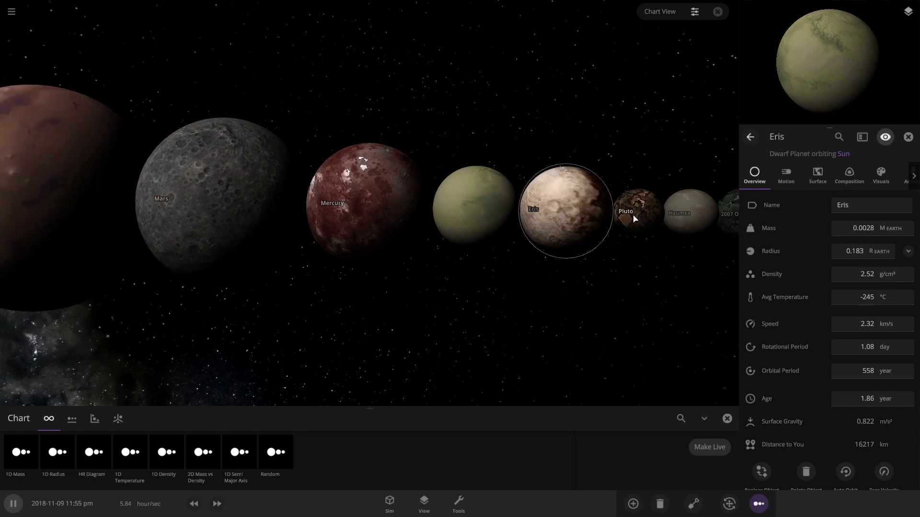
pyautogui.doubleClick(633, 218)
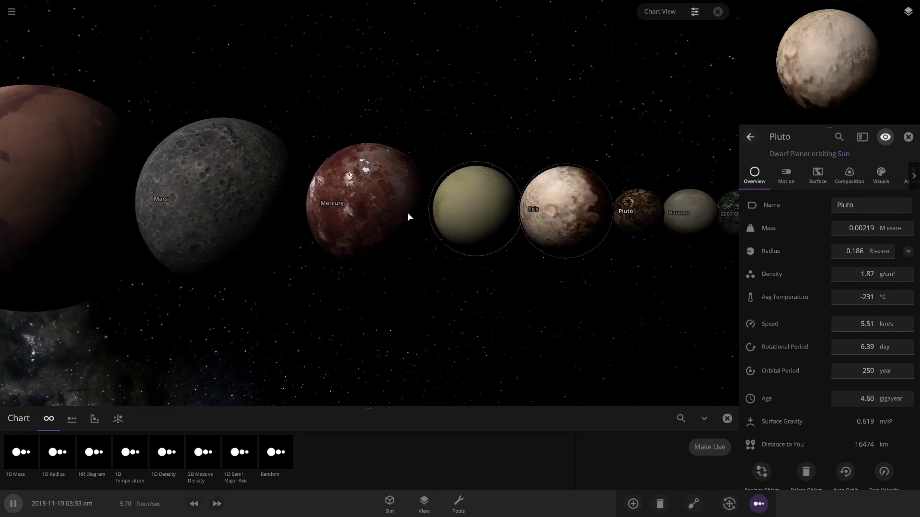
pyautogui.doubleClick(376, 215)
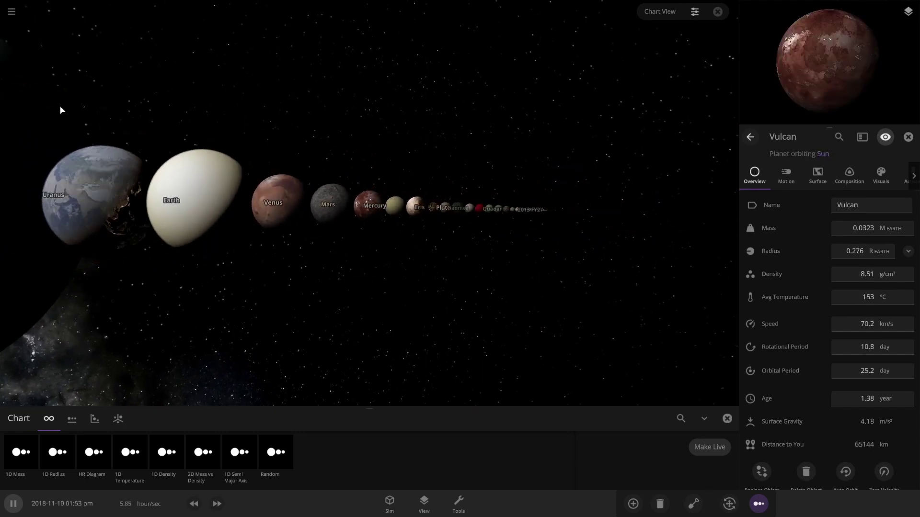
# Load the simulation "Solar System - Live View - Planets, Moons, Spacecraft"
pyautogui.click(12, 11)
pyautogui.click(95, 131)
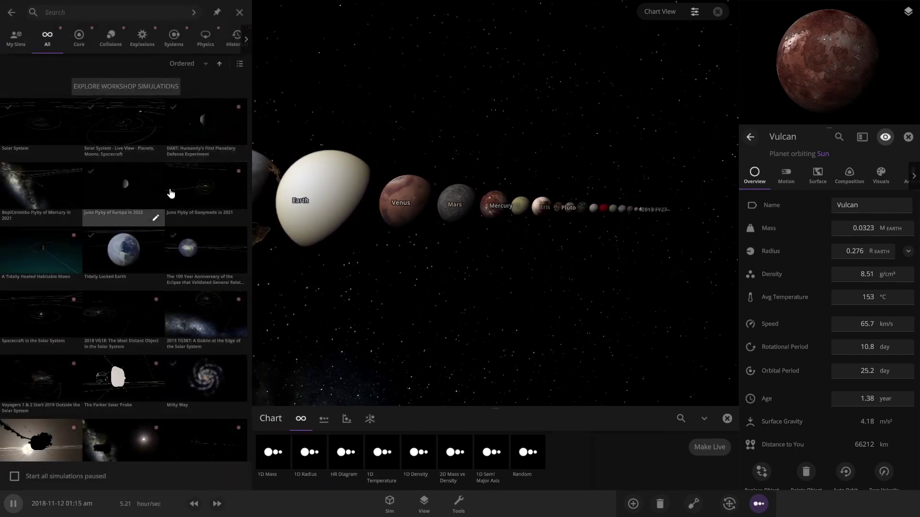
pyautogui.click(126, 124)
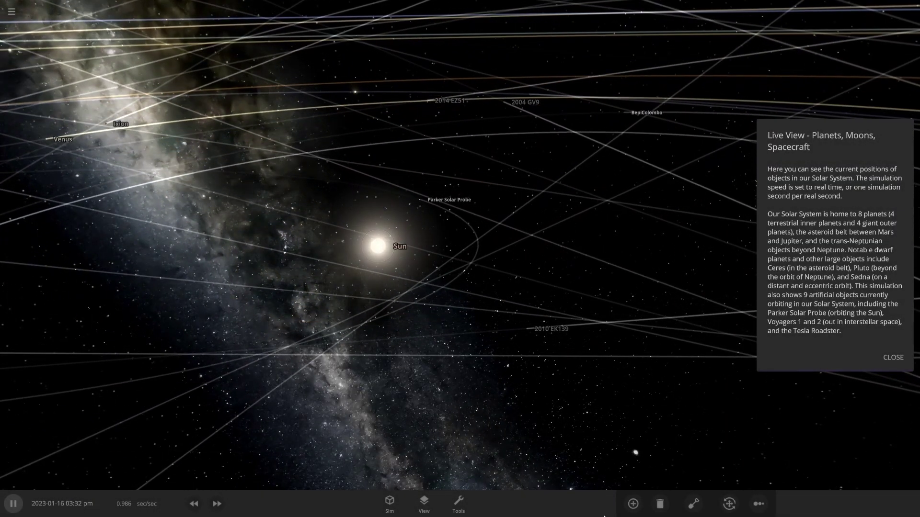
# Add the saved Vulcan user object in orbit about 0.188 AU from the Sun, and dismiss the simulation description
pyautogui.click(633, 504)
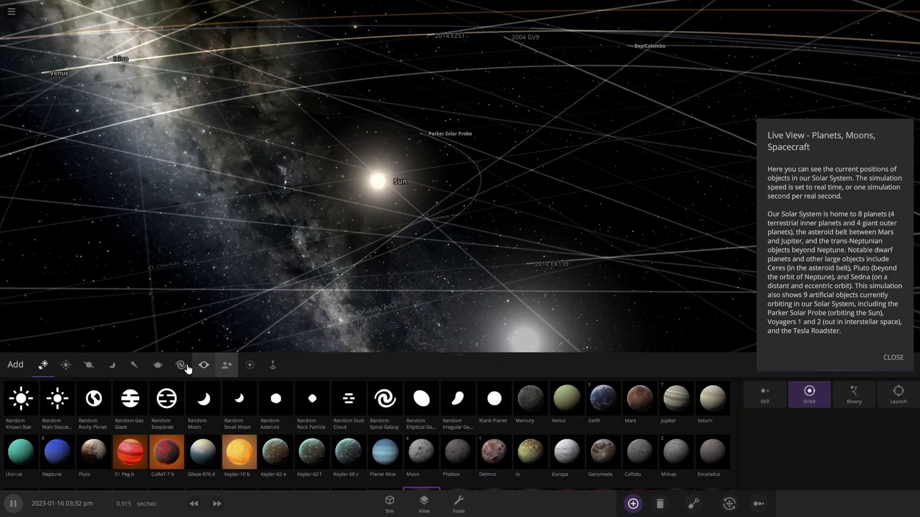
pyautogui.click(226, 366)
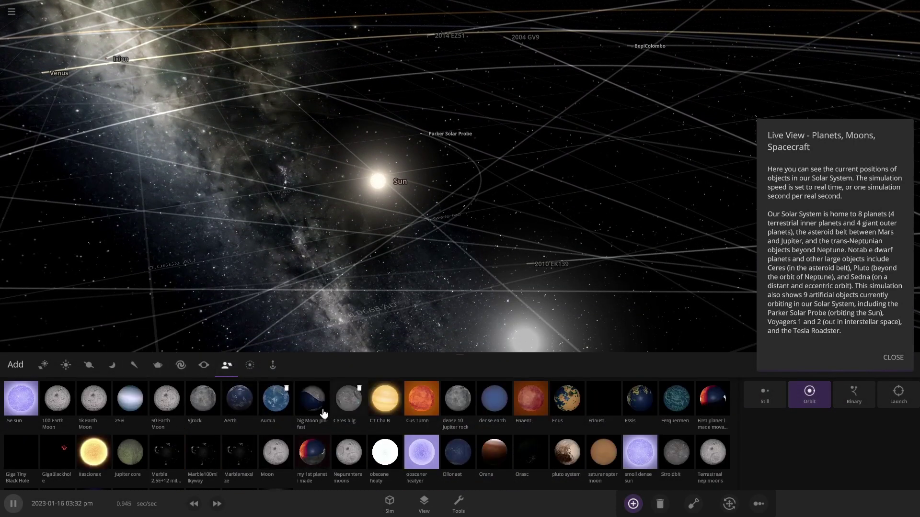
pyautogui.scroll(-1, 575, 451)
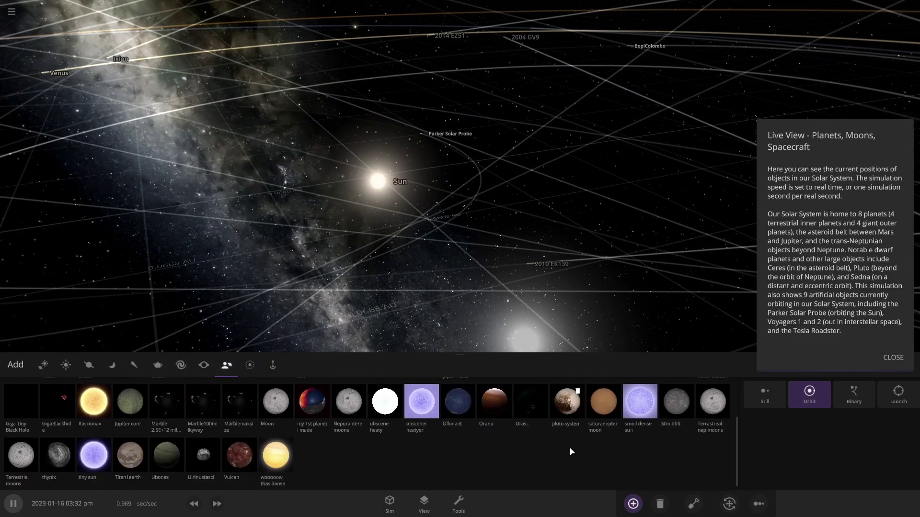
pyautogui.click(229, 457)
pyautogui.scroll(3, 482, 189)
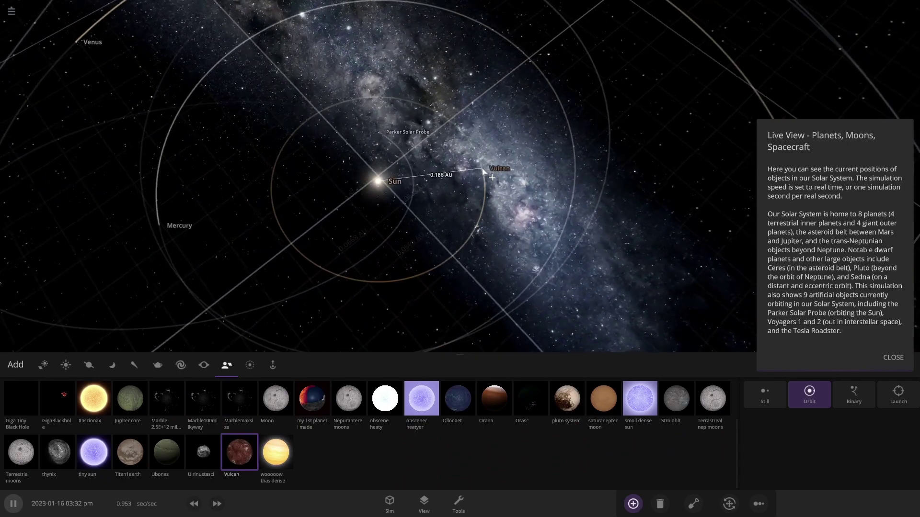
pyautogui.click(483, 170)
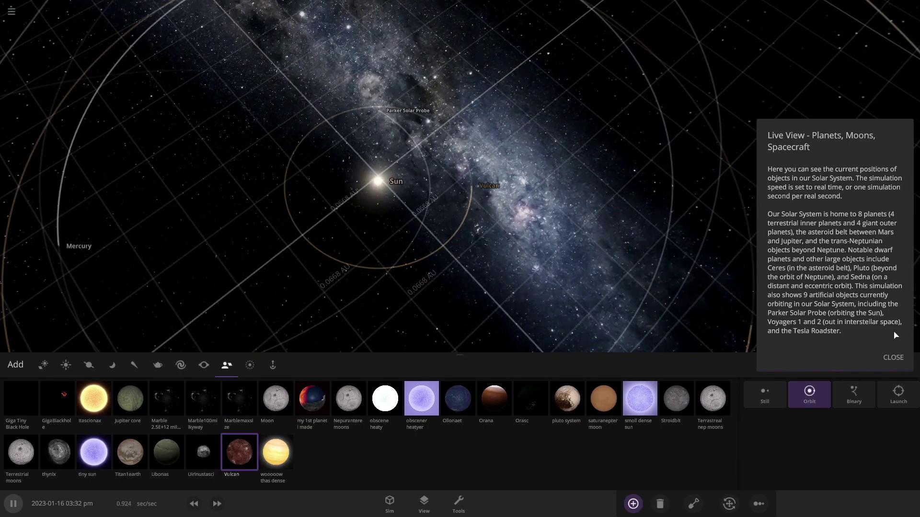
pyautogui.click(893, 358)
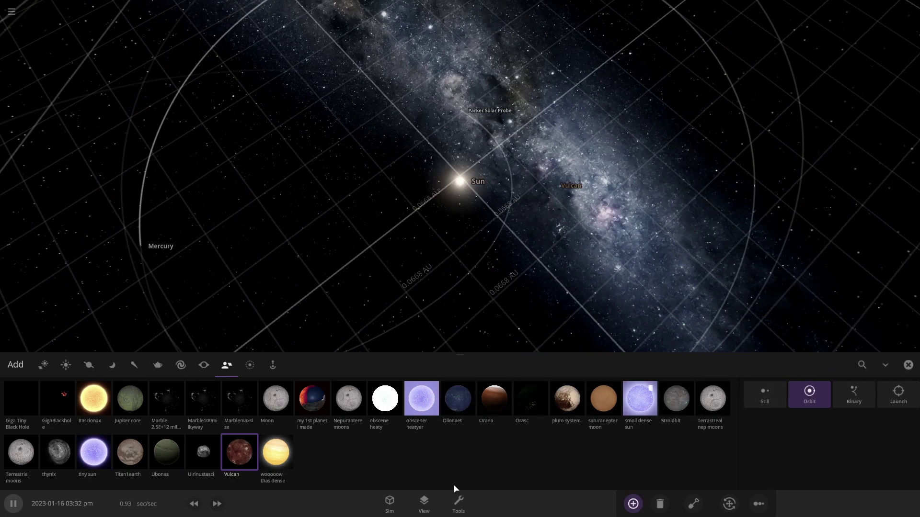
# Line up the bodies in Chart mode and compare Vulcan with Mars, Ganymede and Mercury
pyautogui.click(423, 506)
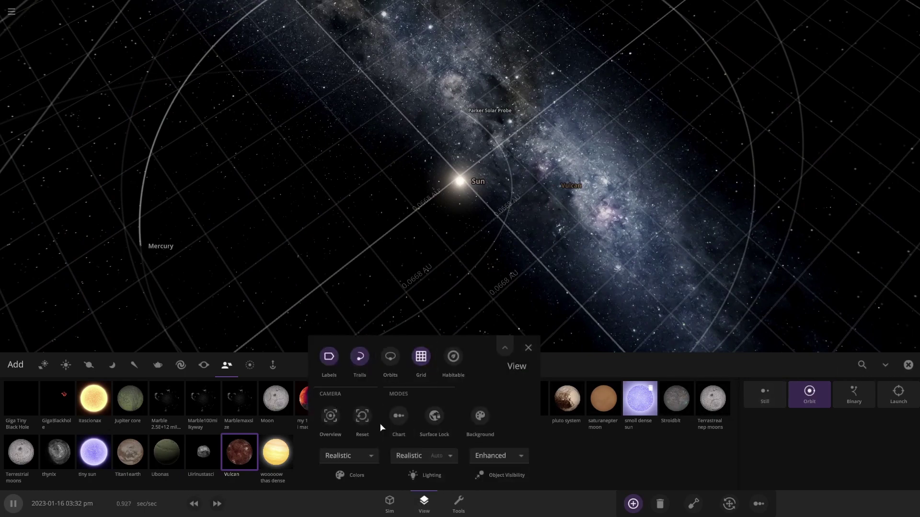
pyautogui.click(398, 415)
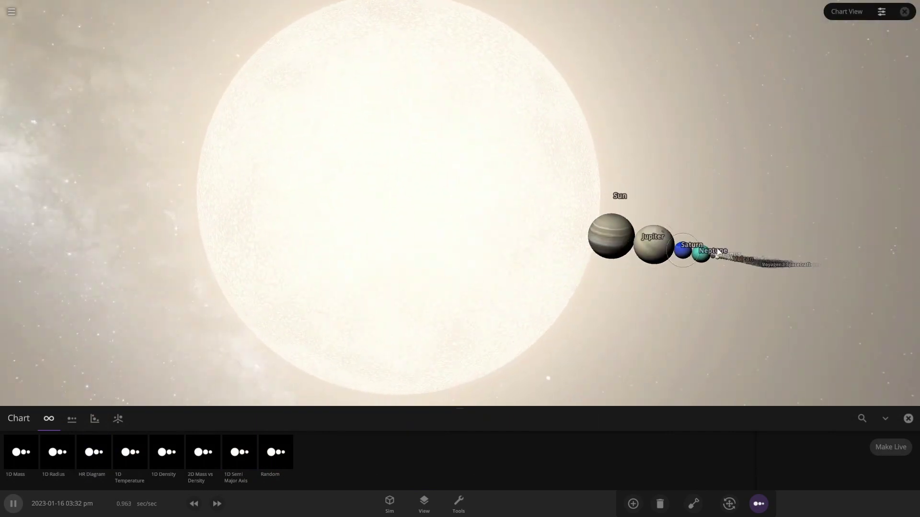
pyautogui.click(688, 258)
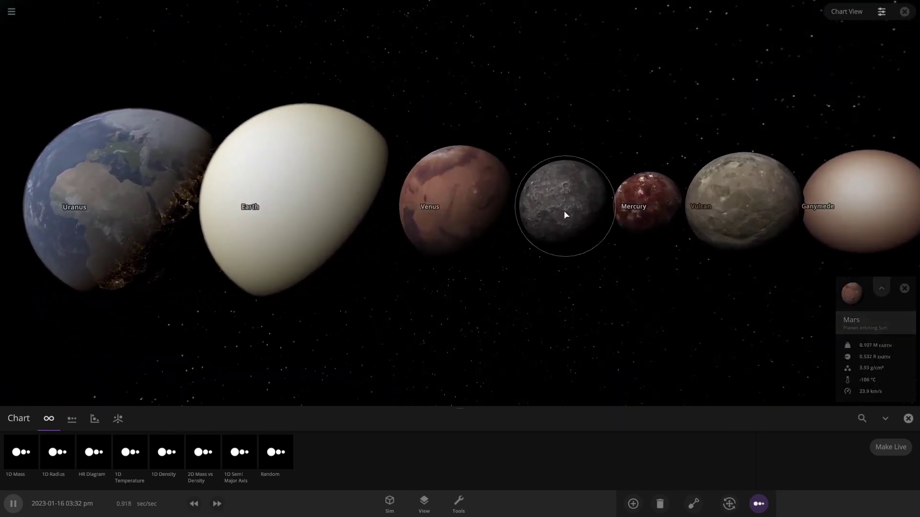
pyautogui.click(566, 215)
pyautogui.click(518, 210)
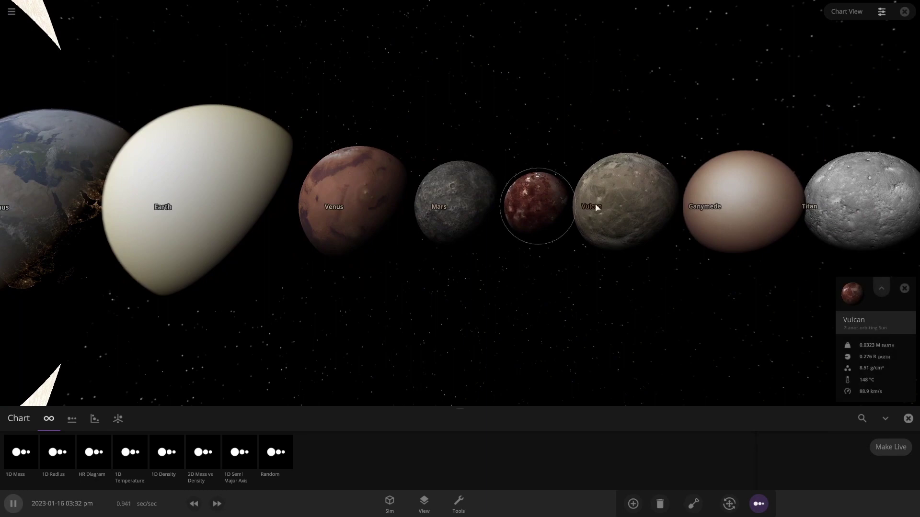
pyautogui.click(537, 208)
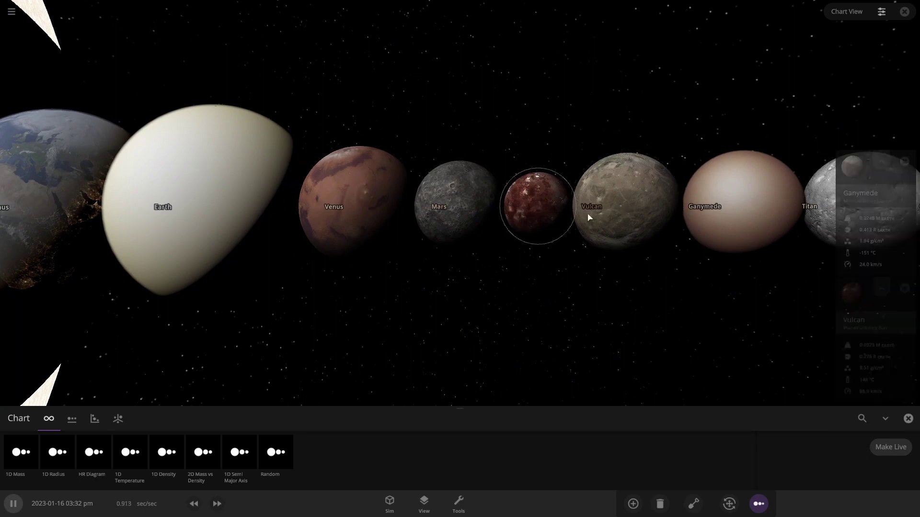
pyautogui.click(547, 222)
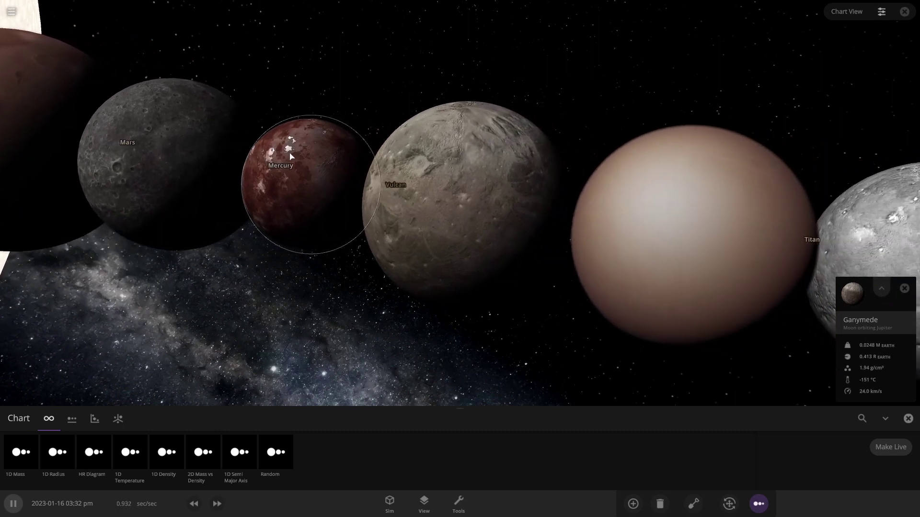
pyautogui.click(291, 155)
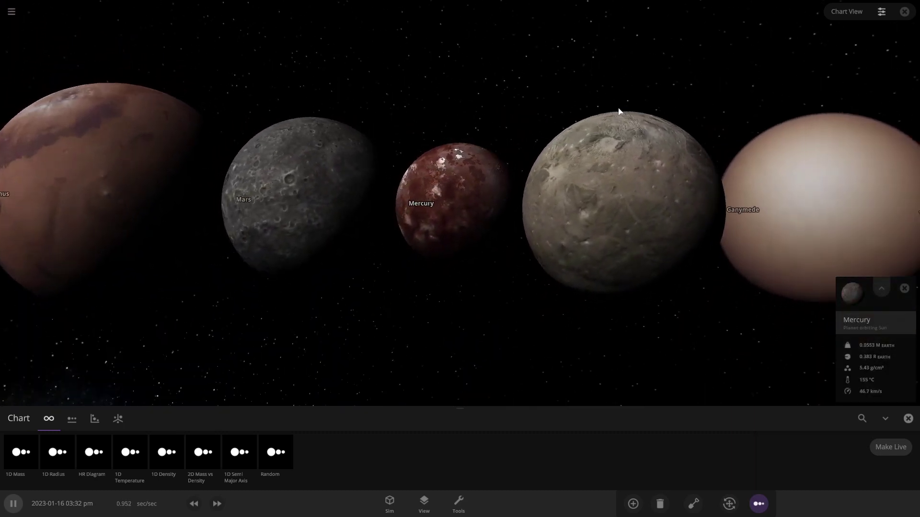
# Change Vulcan's material composition to 74.9% iron and 25.1% silicate, with no water or hydrogen
pyautogui.click(874, 287)
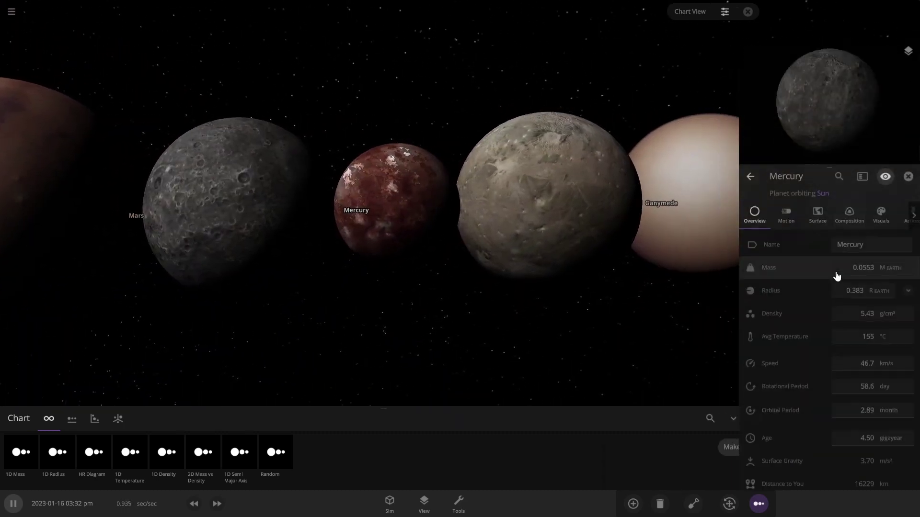
pyautogui.click(849, 175)
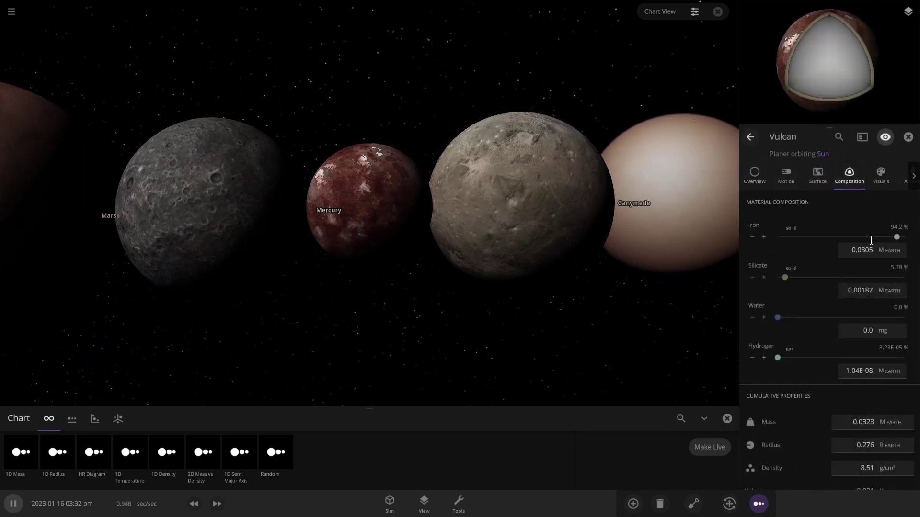
pyautogui.moveTo(786, 279); pyautogui.dragTo(874, 278)
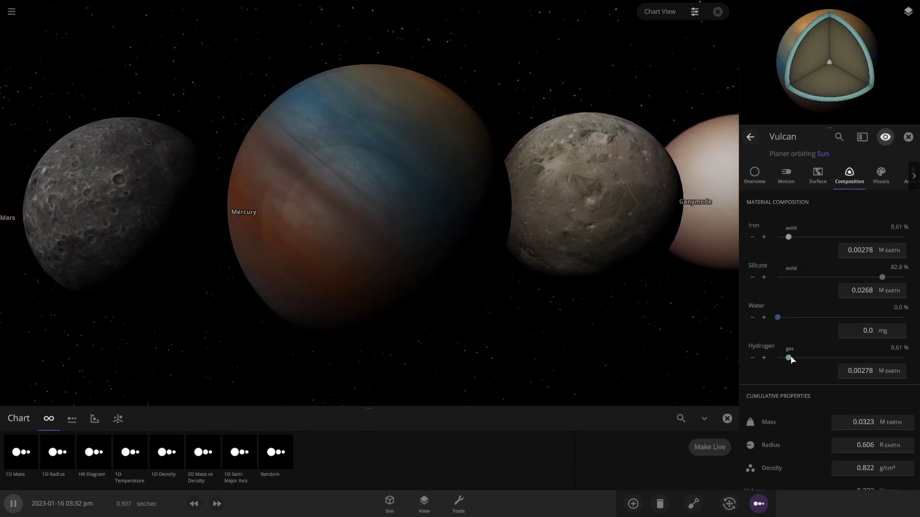
pyautogui.moveTo(784, 357); pyautogui.dragTo(778, 360)
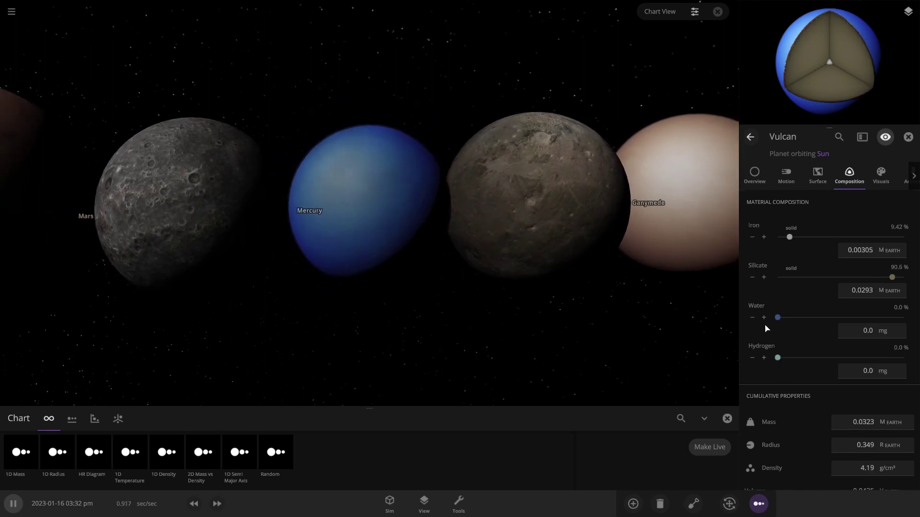
pyautogui.moveTo(790, 236); pyautogui.dragTo(872, 238)
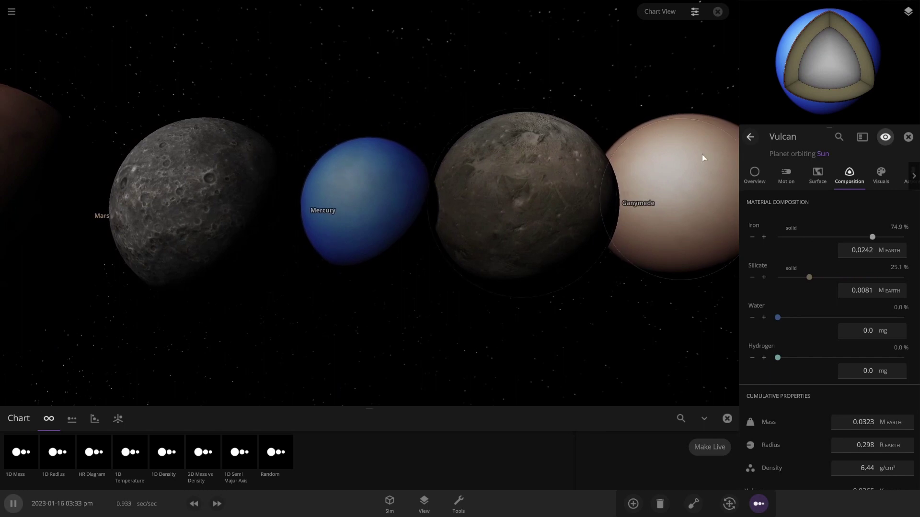
# Remove Vulcan's atmosphere by setting its atmosphere mass to 0, and inspect the planet's bare surface up close
pyautogui.click(819, 173)
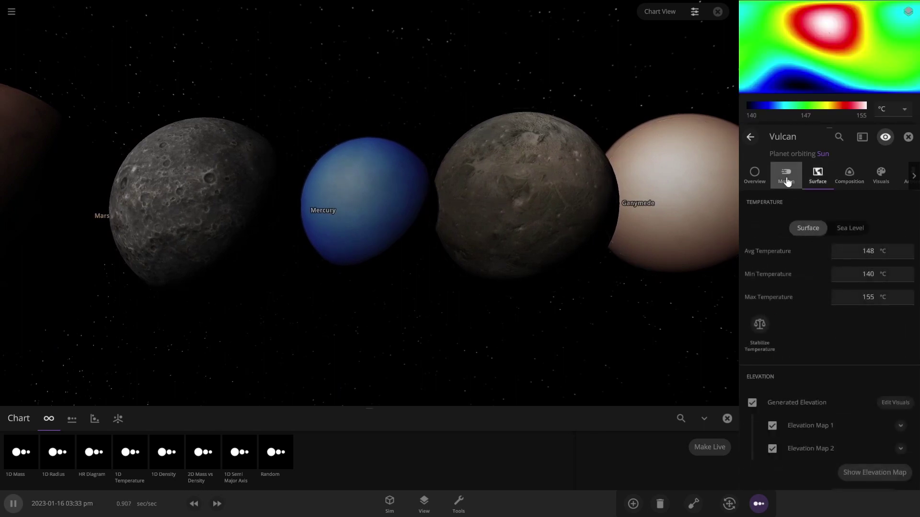
pyautogui.scroll(-10, 850, 247)
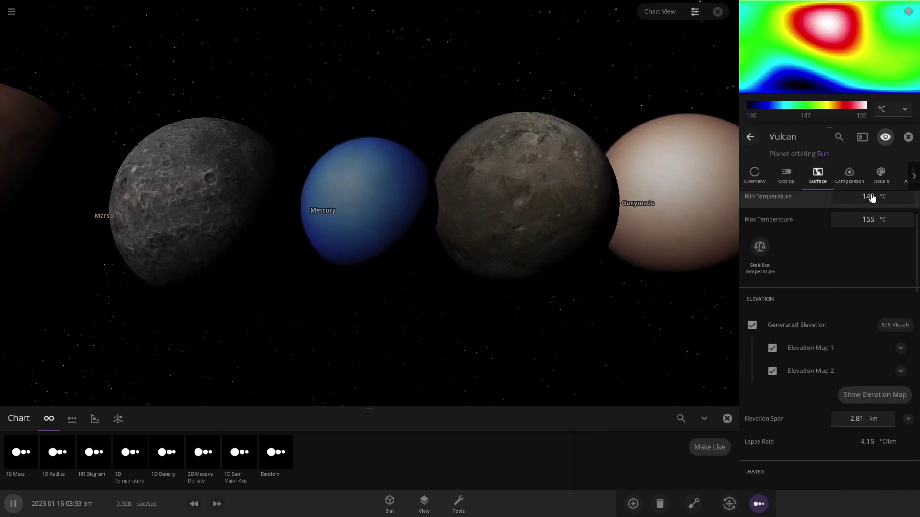
pyautogui.scroll(-8, 858, 203)
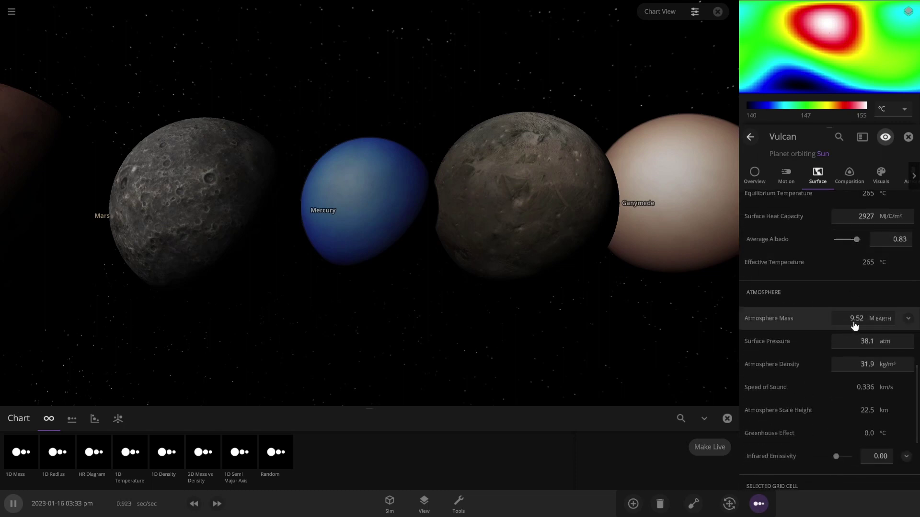
pyautogui.click(855, 319)
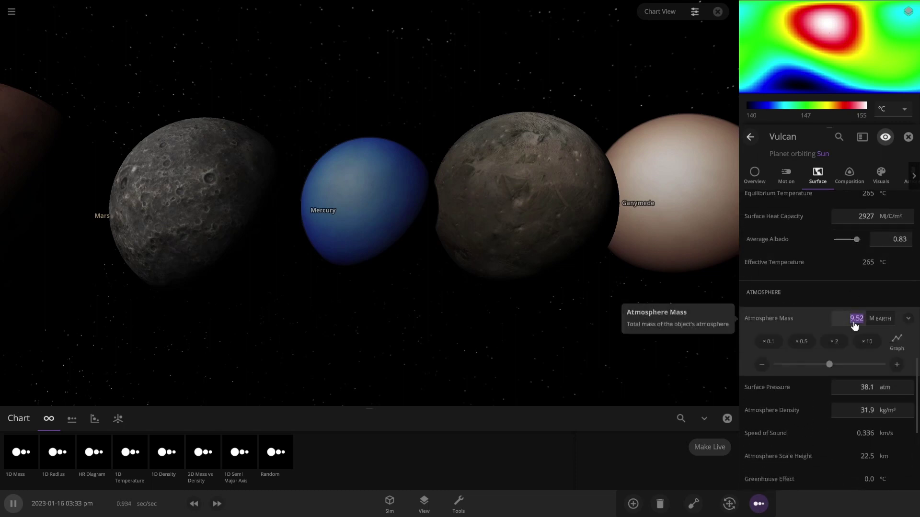
pyautogui.write('0')
pyautogui.press('Return')
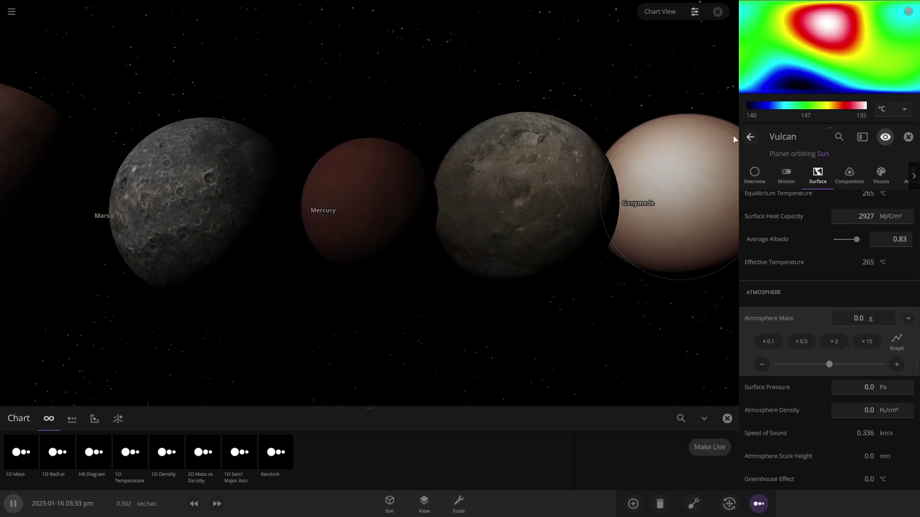
pyautogui.scroll(5, 505, 271)
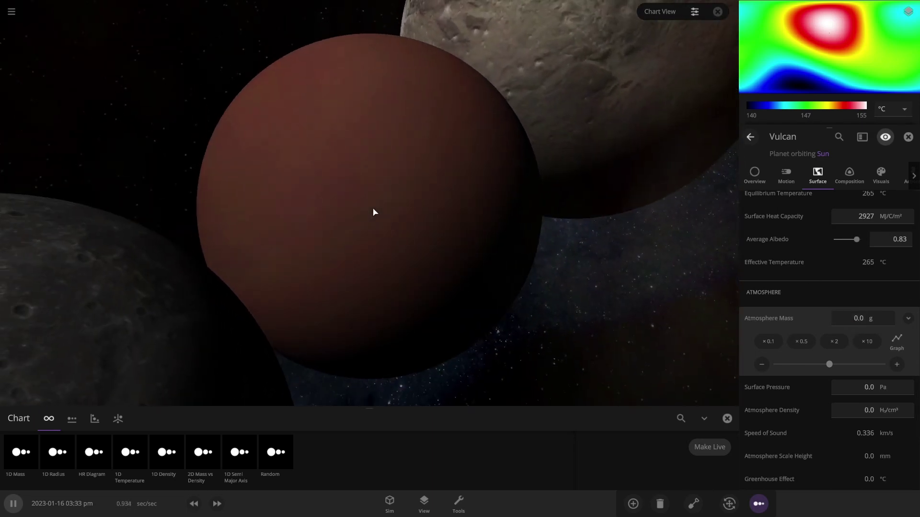
pyautogui.scroll(-5, 375, 212)
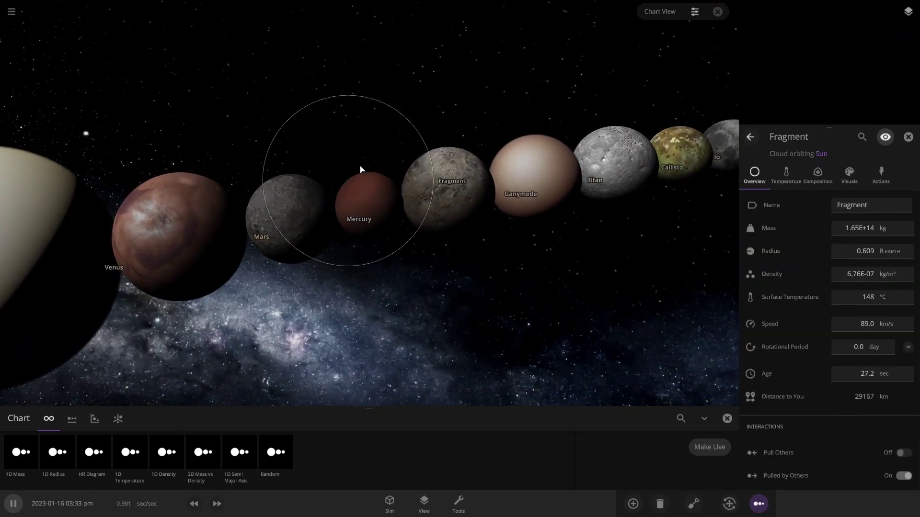
# Find the simulation "Solar System - Live View - Planets, Moons, Spacecraft" among the existing simulations and load it afresh
pyautogui.click(12, 11)
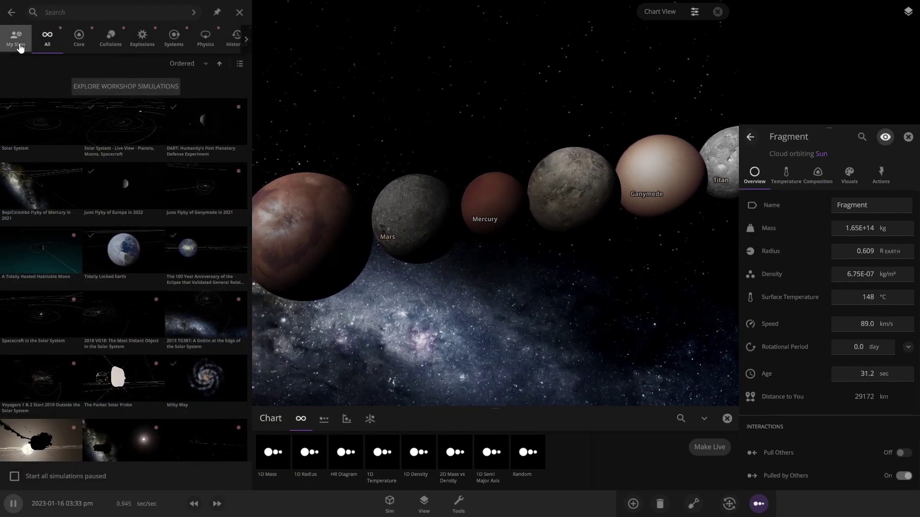
pyautogui.click(17, 40)
pyautogui.click(79, 38)
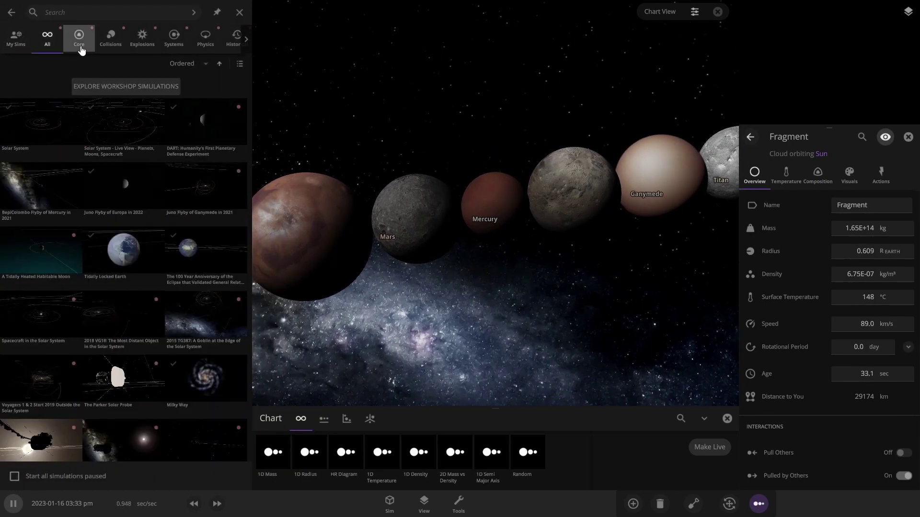
pyautogui.click(11, 41)
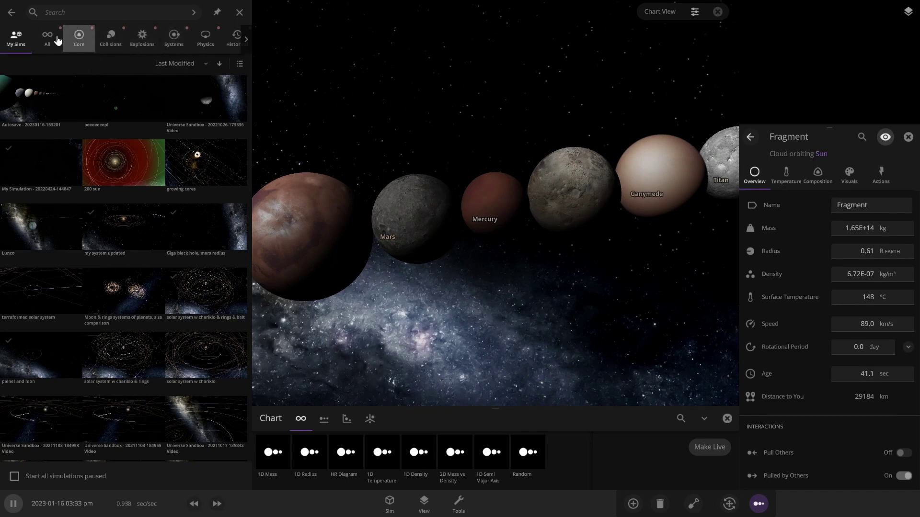
pyautogui.click(196, 40)
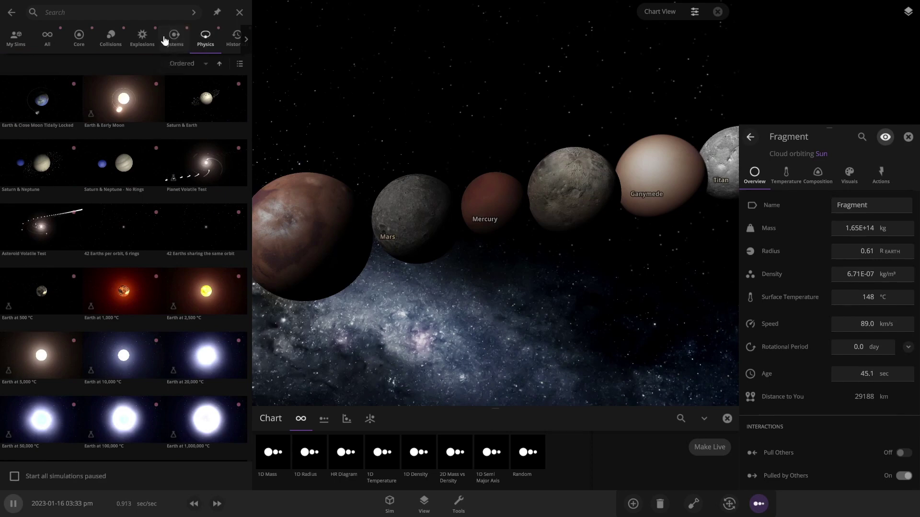
pyautogui.click(141, 38)
pyautogui.click(110, 39)
pyautogui.click(79, 38)
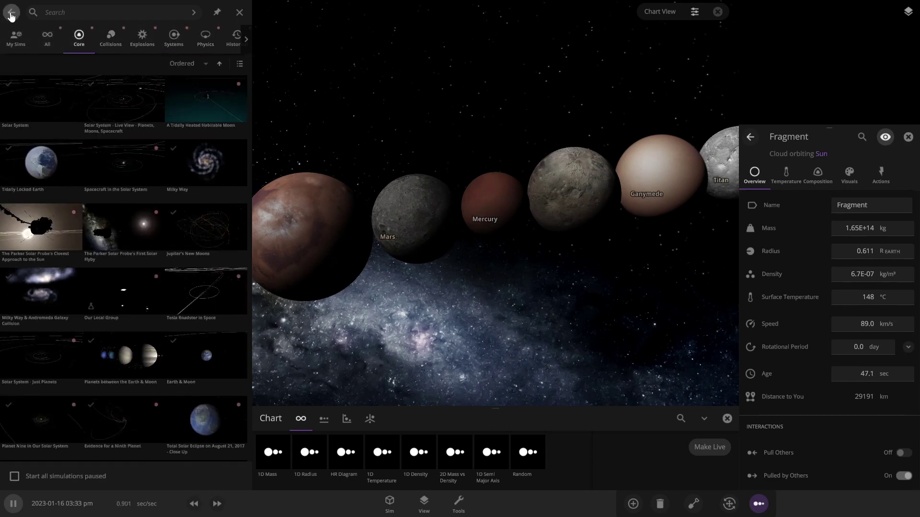
pyautogui.click(11, 13)
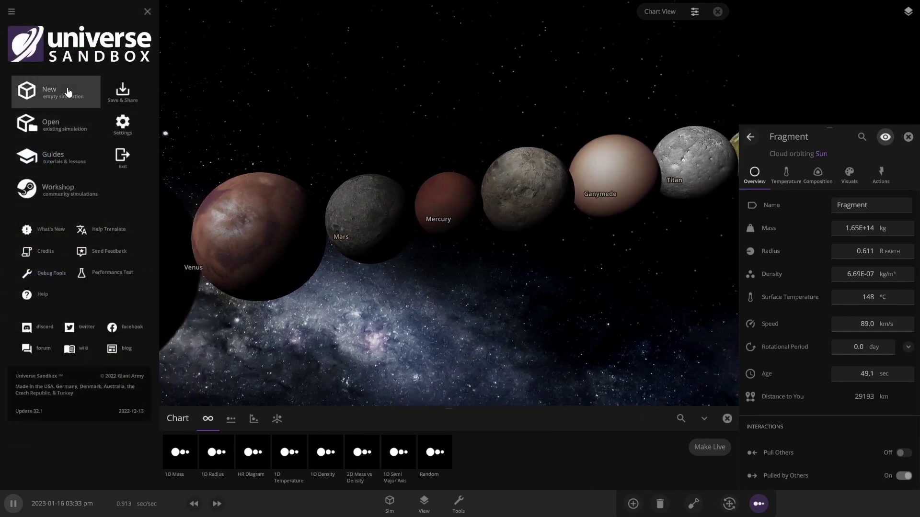
pyautogui.click(29, 126)
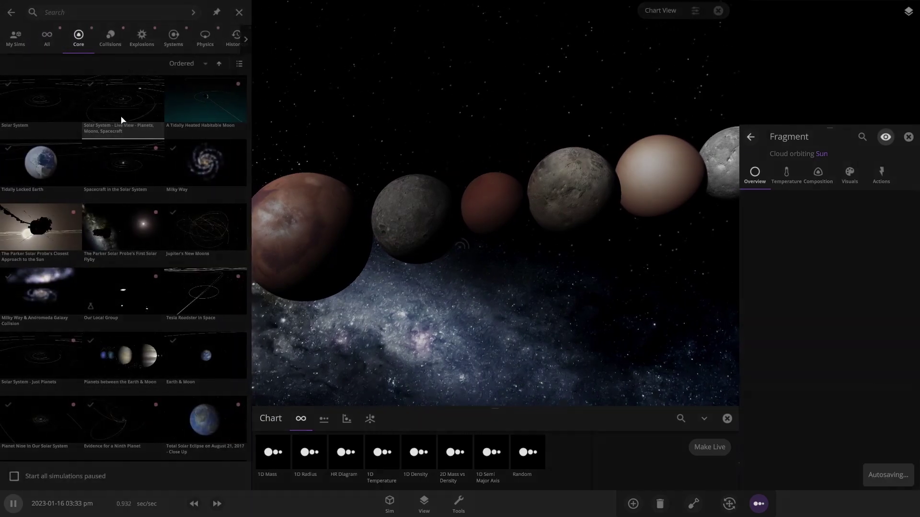
pyautogui.click(122, 119)
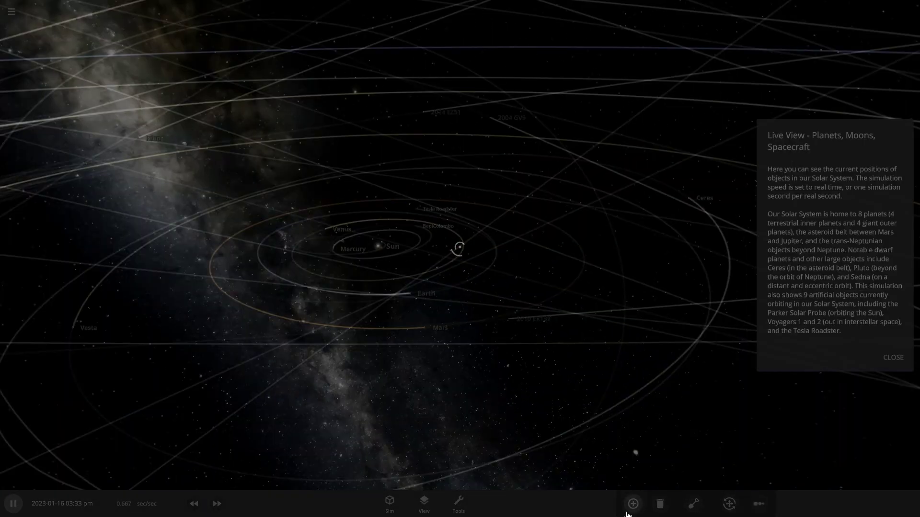
# Add the saved Vulcan user object in orbit about 0.162 AU from the Sun, and dismiss the simulation description
pyautogui.click(633, 504)
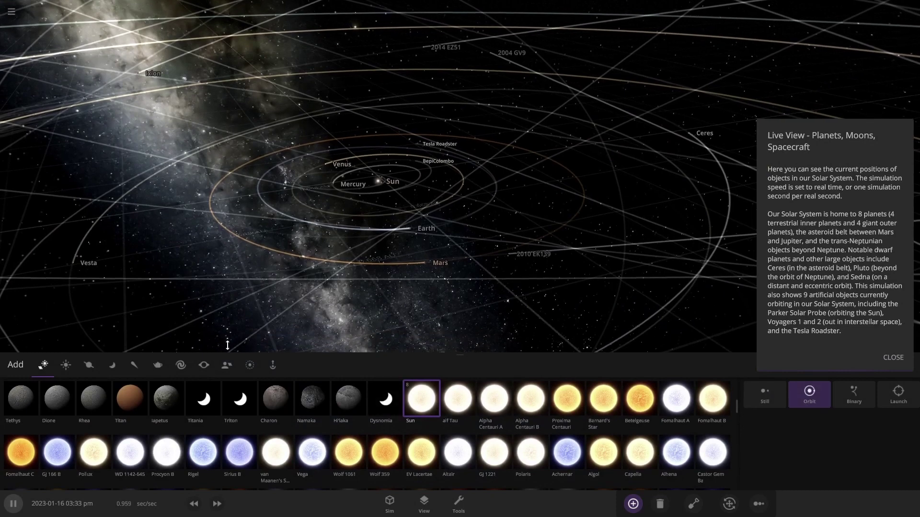
pyautogui.click(199, 373)
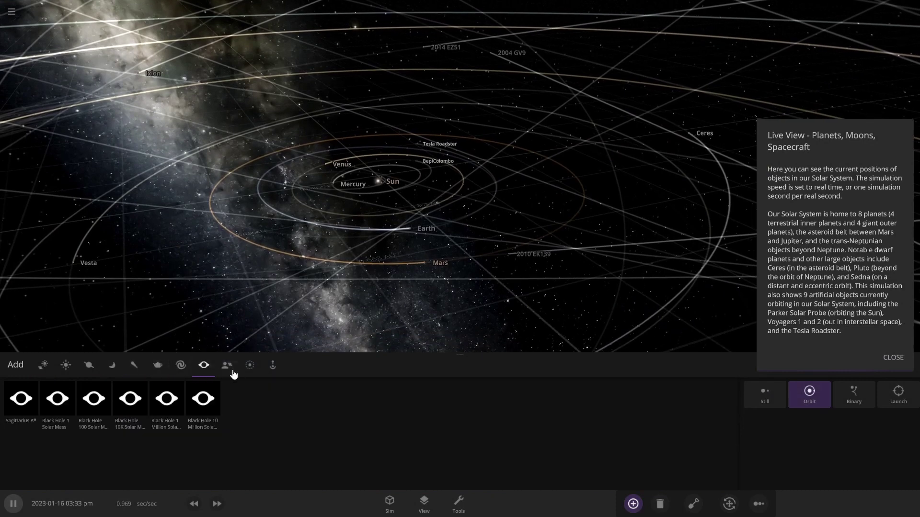
pyautogui.click(237, 373)
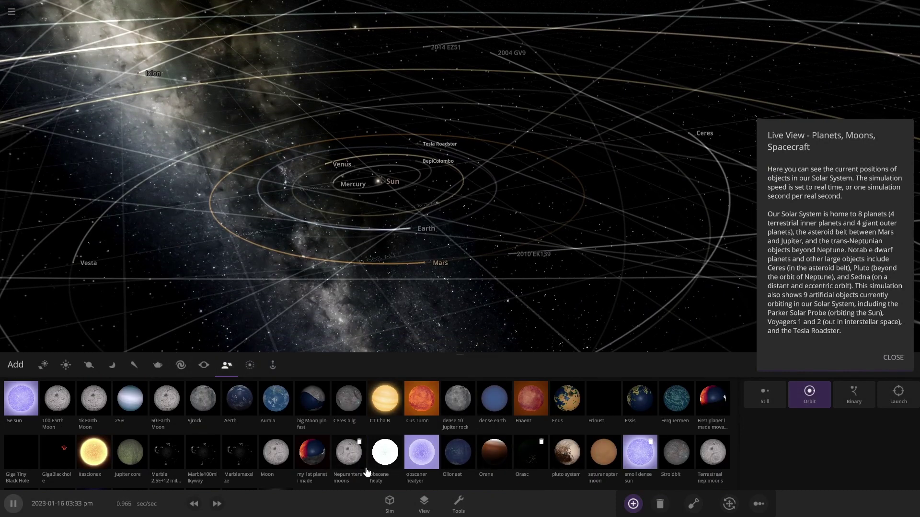
pyautogui.scroll(-2, 564, 448)
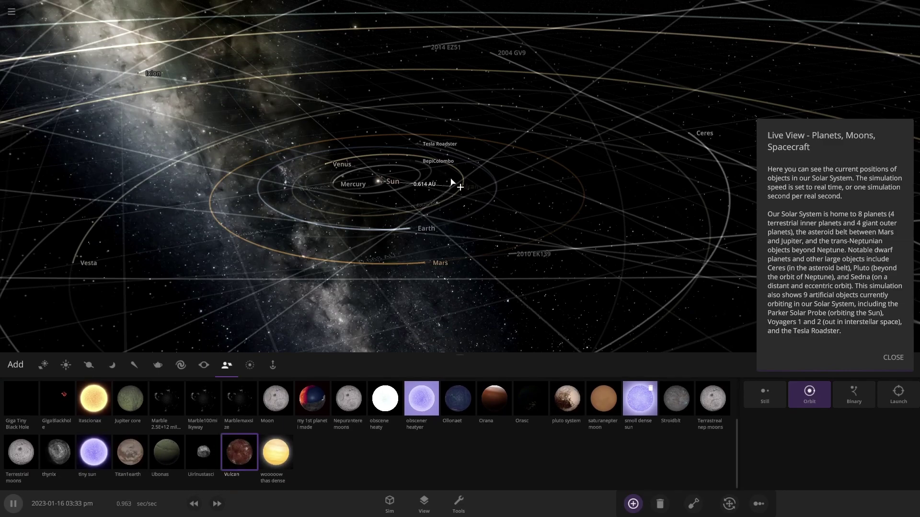
pyautogui.scroll(6, 452, 182)
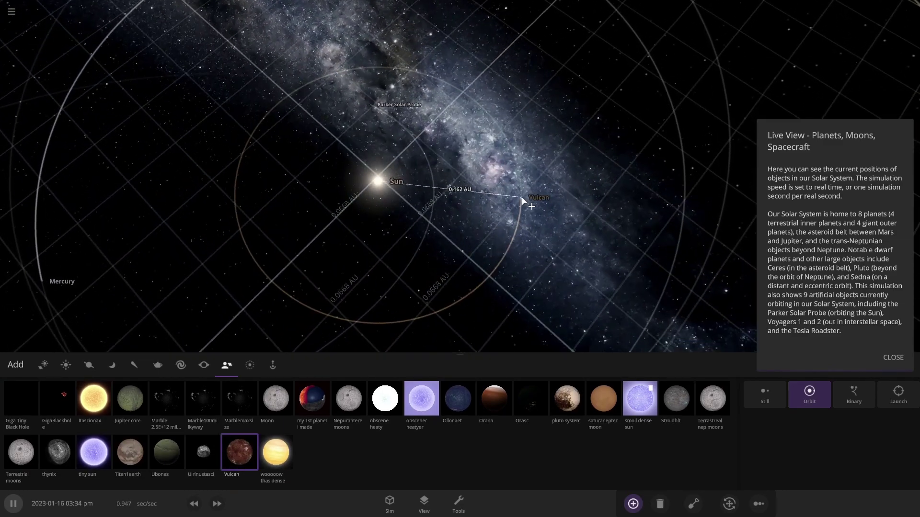
pyautogui.click(895, 363)
# Turn on the display of full orbit paths for the bodies in the simulation
pyautogui.click(424, 503)
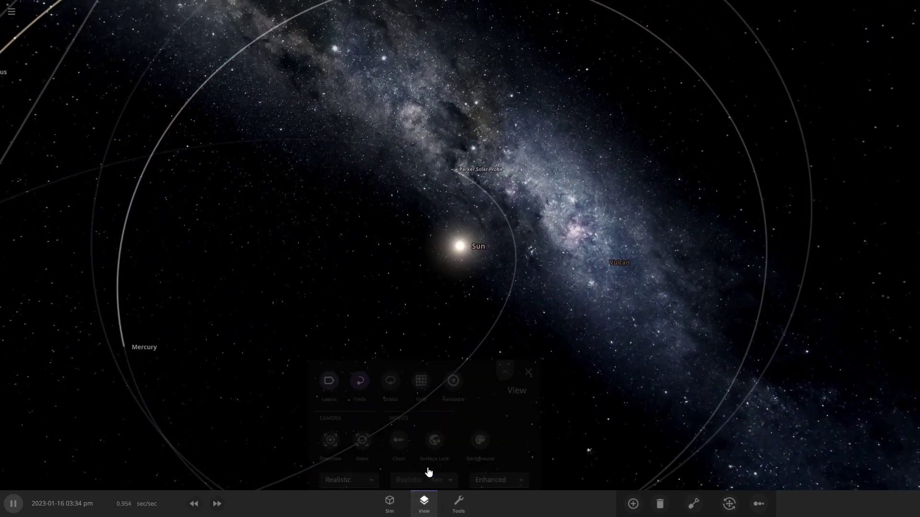
pyautogui.click(390, 381)
pyautogui.click(528, 373)
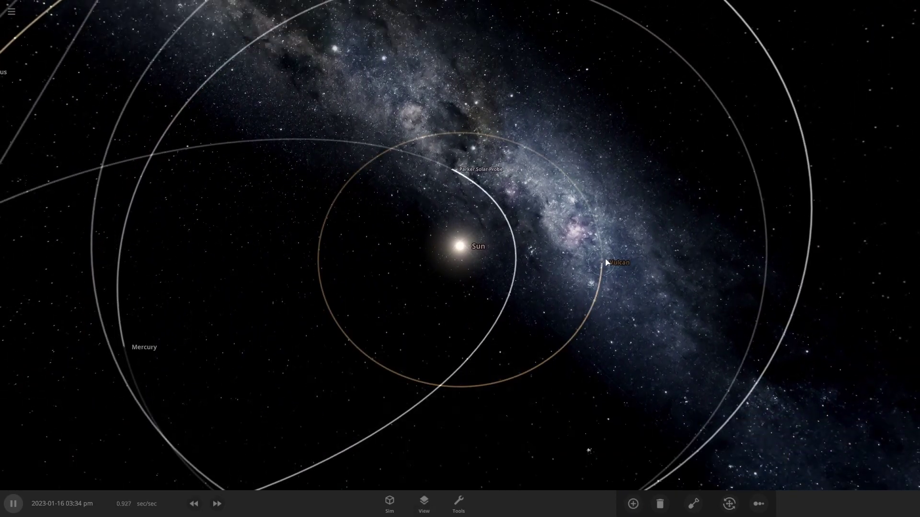
# Review Vulcan's motion properties and set its orbital eccentricity to 0.05
pyautogui.click(605, 262)
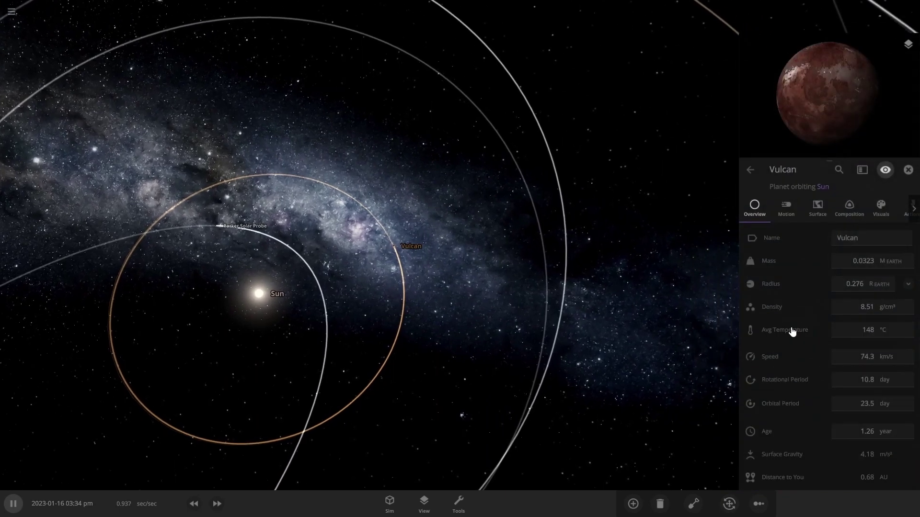
pyautogui.scroll(-1, 791, 331)
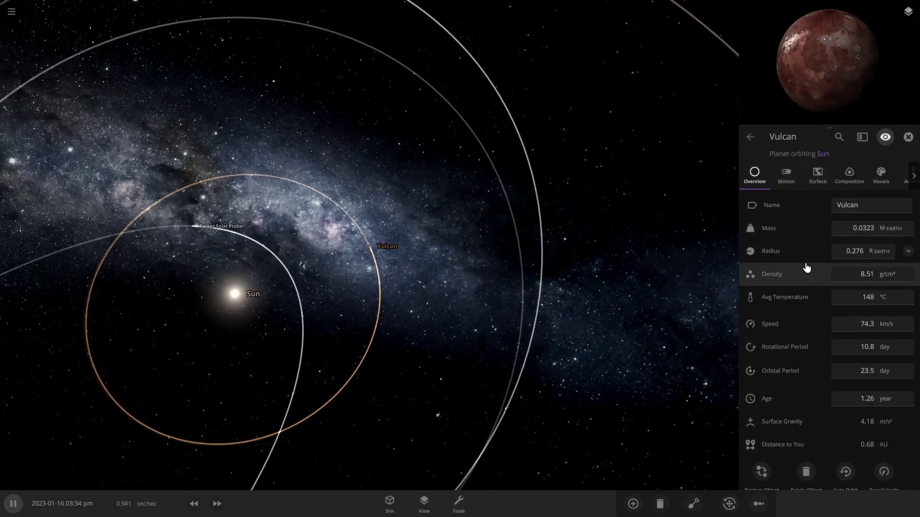
pyautogui.click(786, 177)
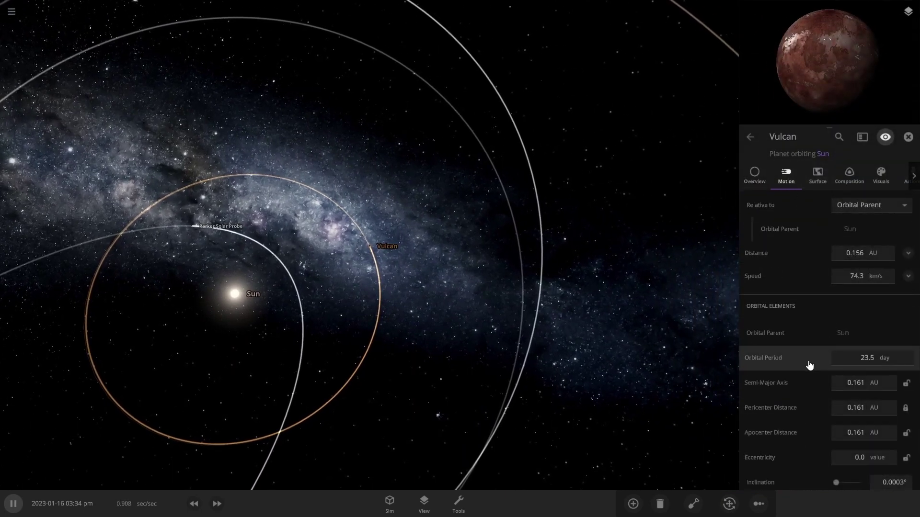
pyautogui.scroll(-3, 809, 365)
pyautogui.moveTo(651, 319); pyautogui.dragTo(520, 236)
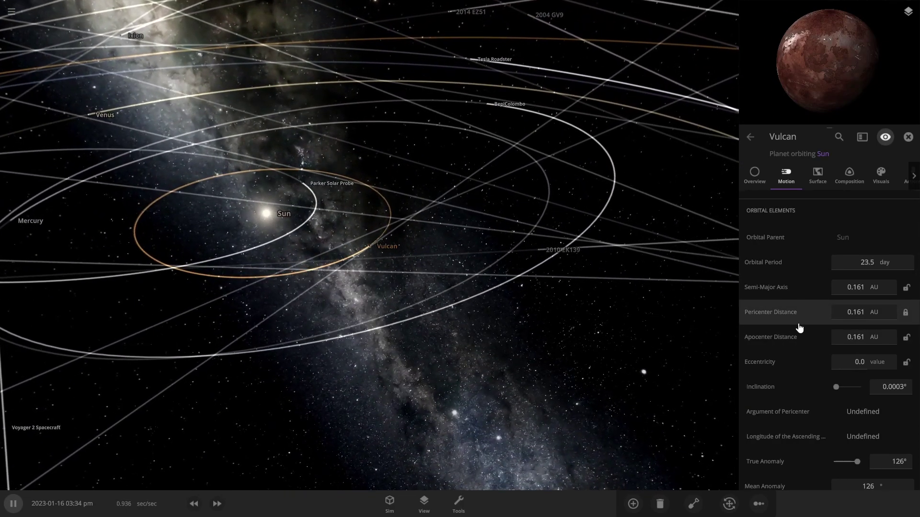
pyautogui.click(793, 362)
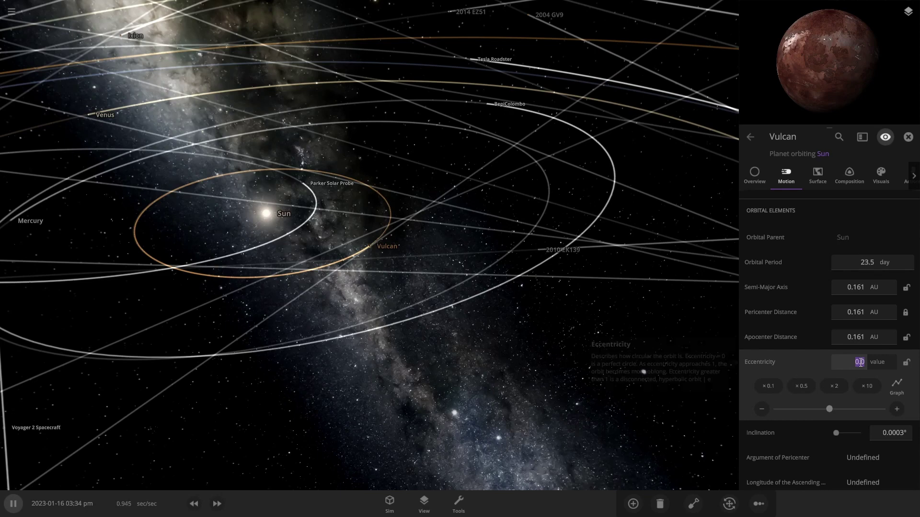
pyautogui.write('0')
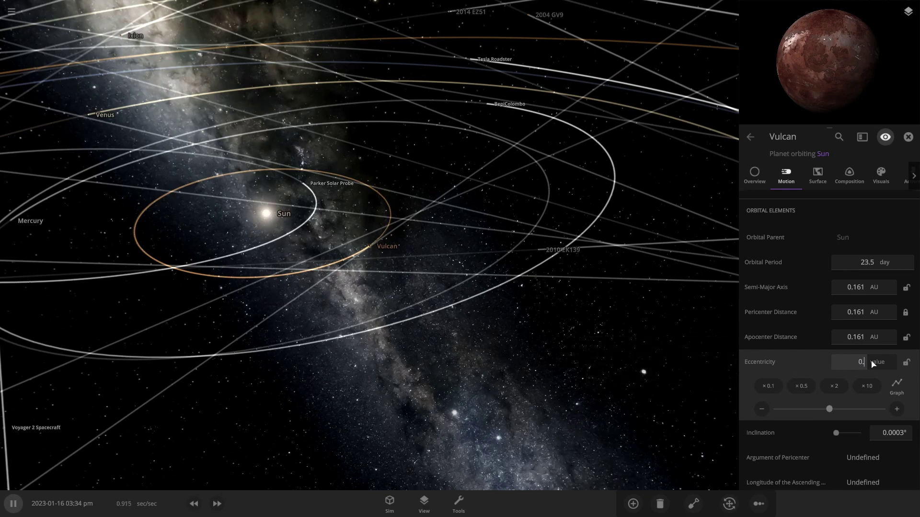
pyautogui.write('.05')
pyautogui.press('Return')
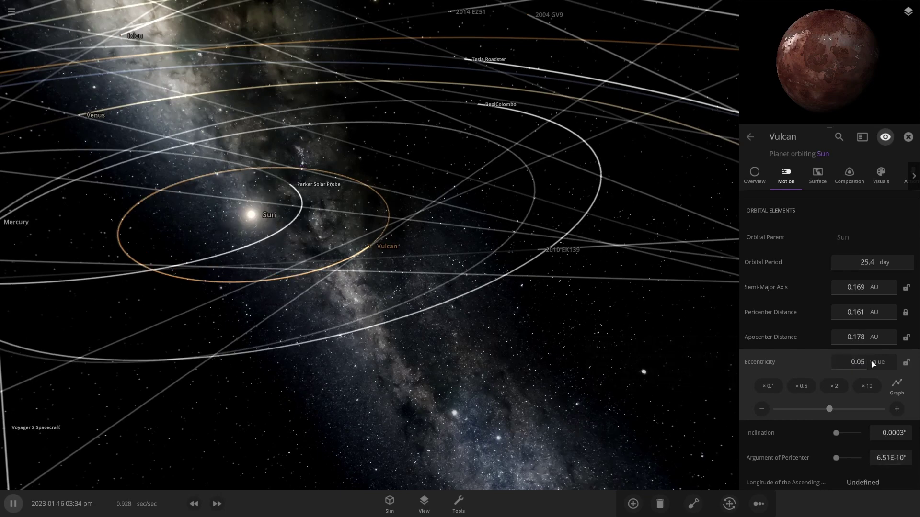
# Raise Vulcan's orbital eccentricity to 0.2 by scaling it, and inspect the orbit relative to Mercury's
pyautogui.moveTo(618, 345); pyautogui.dragTo(481, 345)
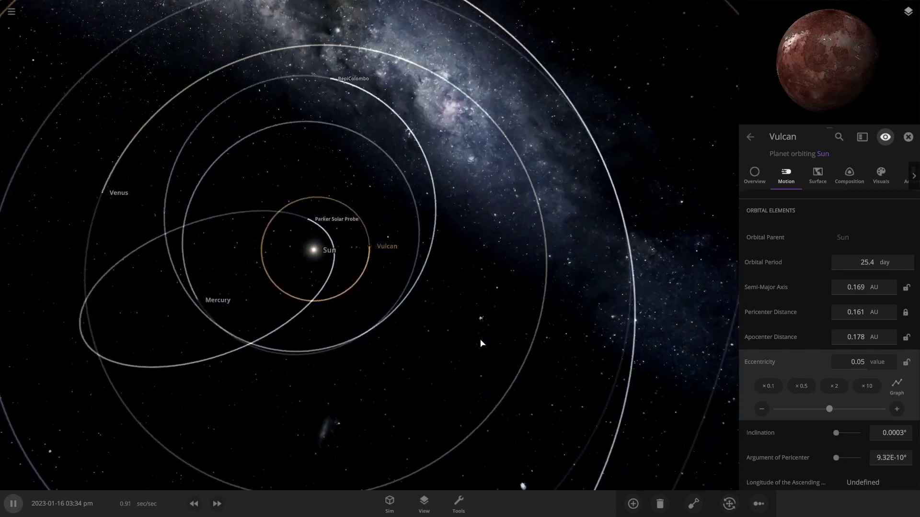
pyautogui.click(845, 391)
pyautogui.click(844, 391)
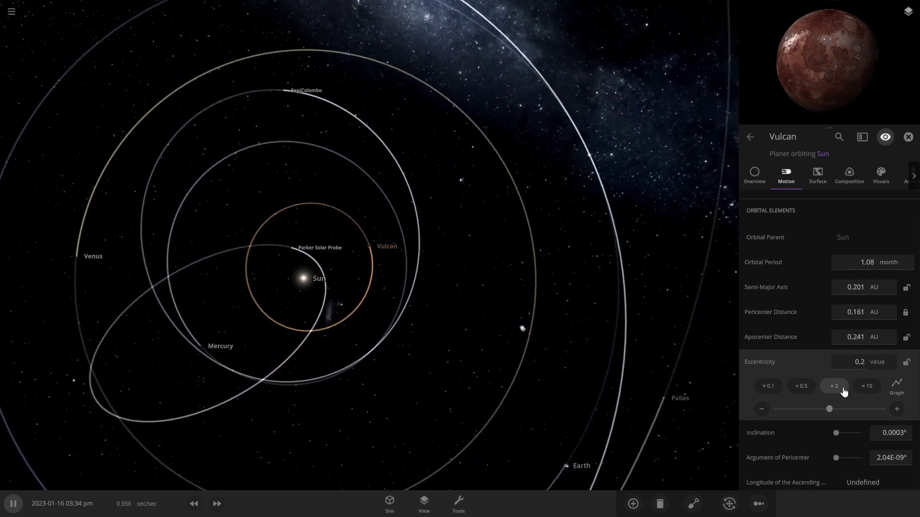
pyautogui.click(845, 390)
pyautogui.click(801, 387)
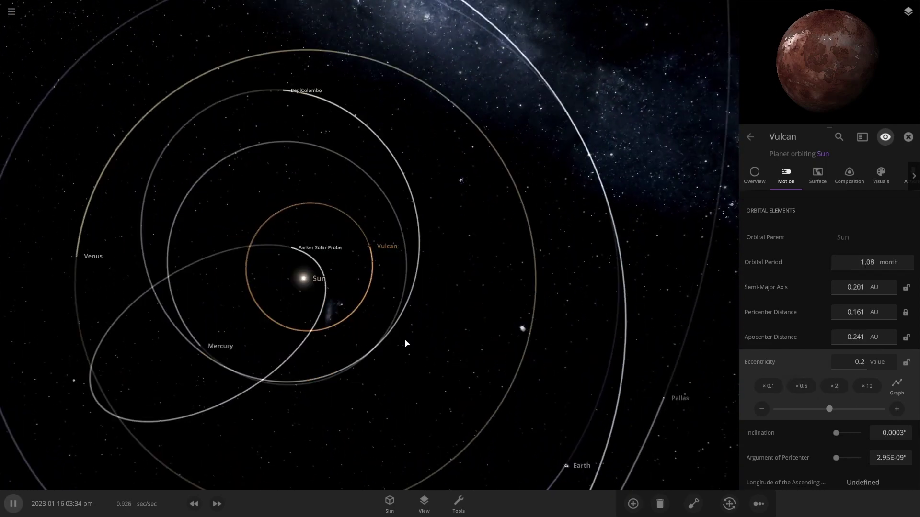
pyautogui.moveTo(405, 344); pyautogui.dragTo(420, 283)
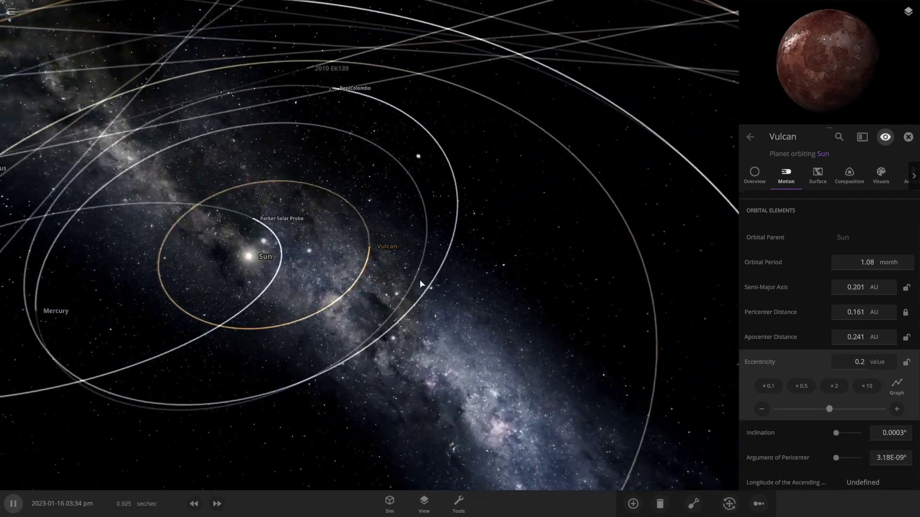
pyautogui.scroll(3, 420, 284)
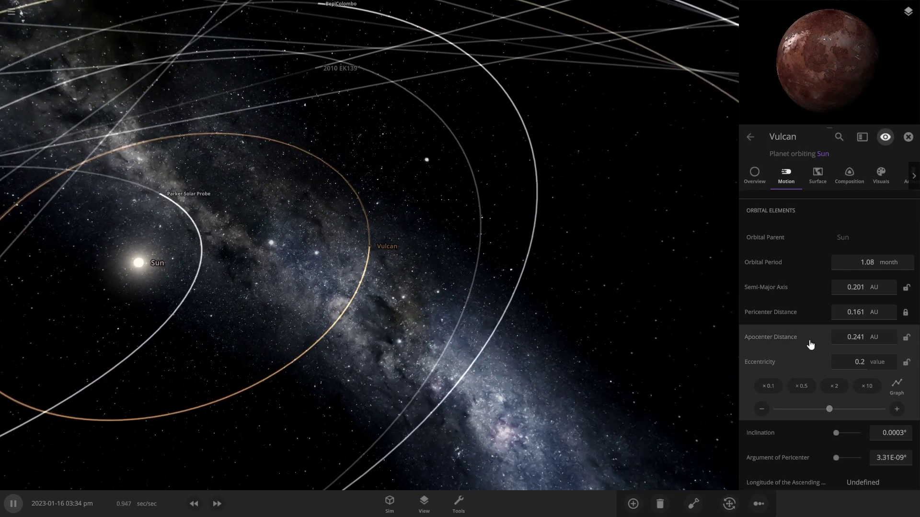
pyautogui.moveTo(796, 287)
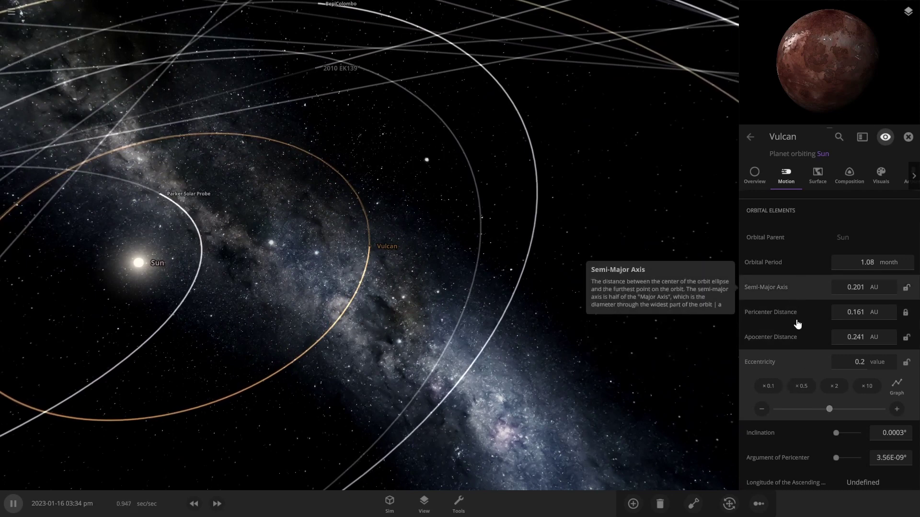
# Tilt Vulcan's orbit to an inclination of about 10.4° and view it against Mercury's orbit
pyautogui.scroll(-2, 805, 345)
pyautogui.moveTo(836, 369); pyautogui.dragTo(838, 378)
pyautogui.moveTo(521, 351); pyautogui.dragTo(640, 294)
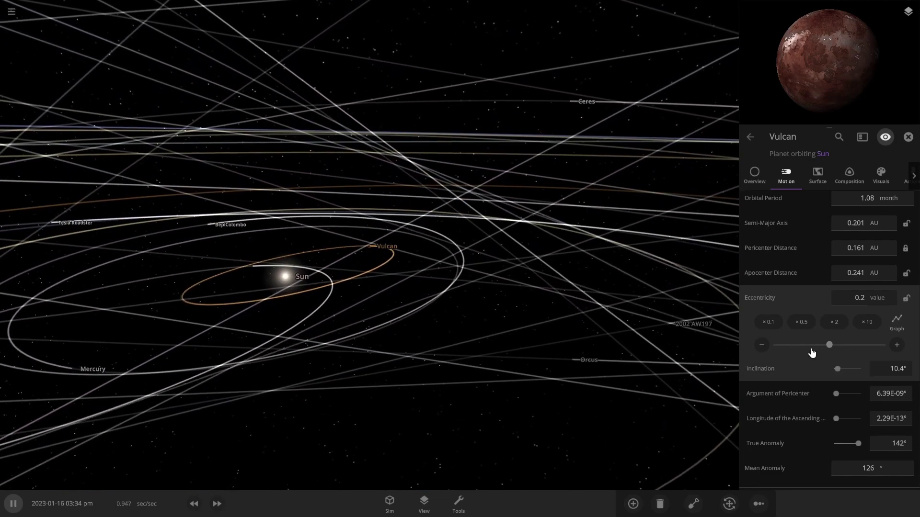
# Halve Vulcan's orbital eccentricity to 0.1, double it back to 0.2, and view the orbit from above
pyautogui.click(809, 324)
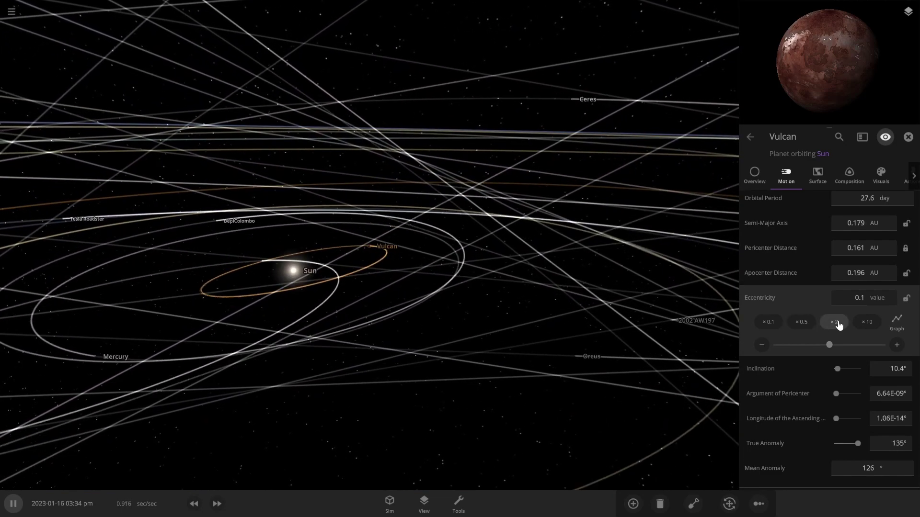
pyautogui.click(836, 322)
pyautogui.moveTo(643, 326); pyautogui.dragTo(610, 429)
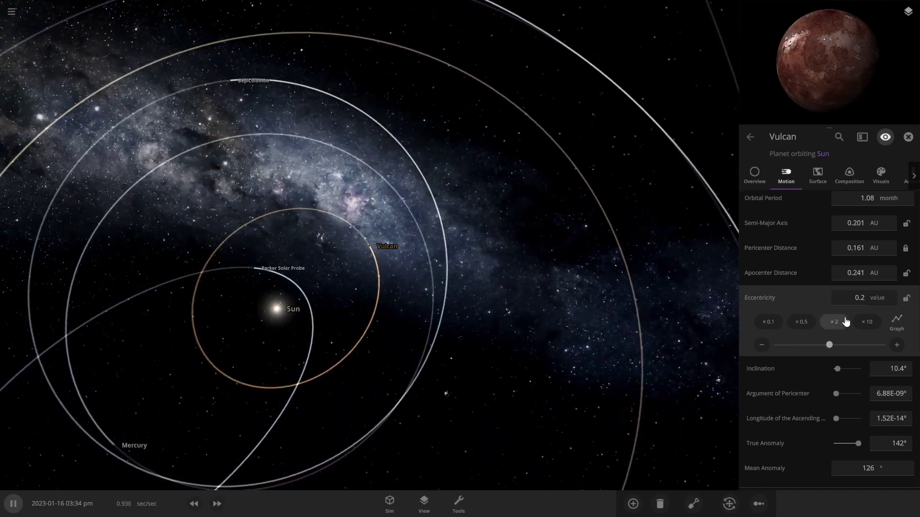
# Set Vulcan's orbital eccentricity to 0.254
pyautogui.click(859, 298)
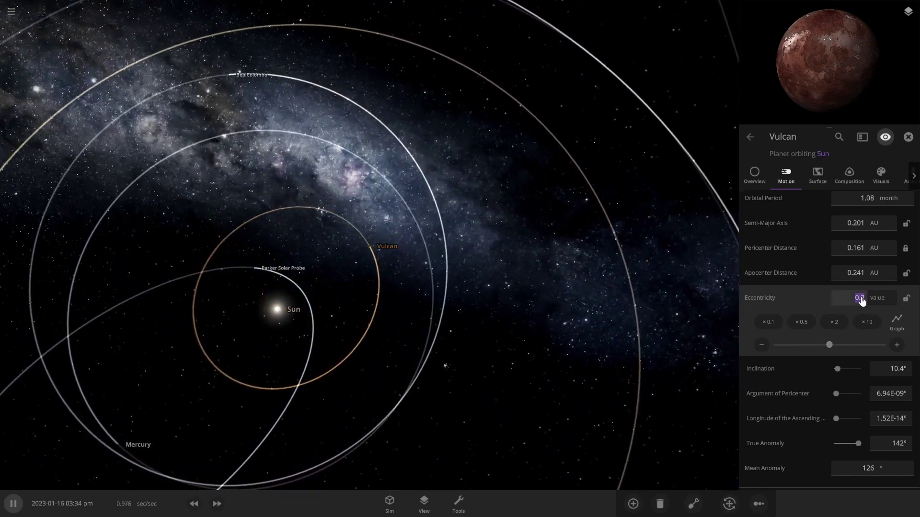
pyautogui.moveTo(520, 332); pyautogui.dragTo(608, 333)
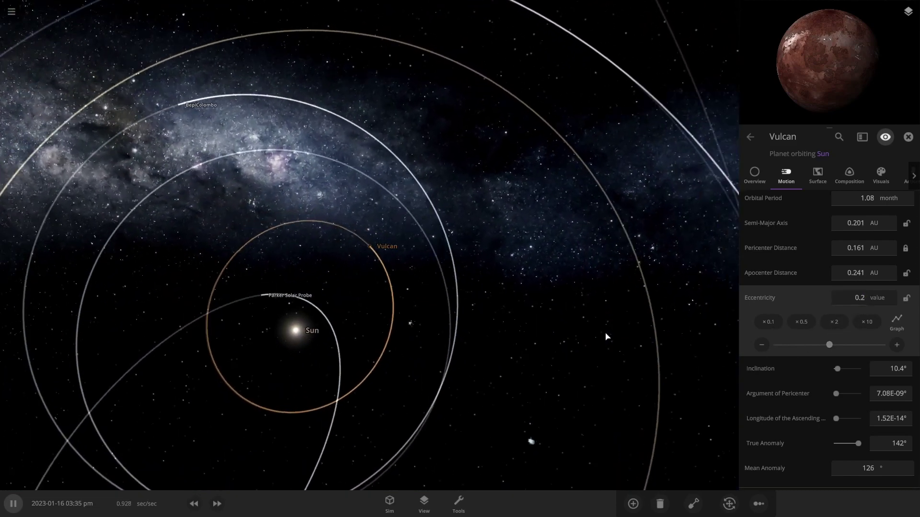
pyautogui.click(864, 298)
pyautogui.write('543')
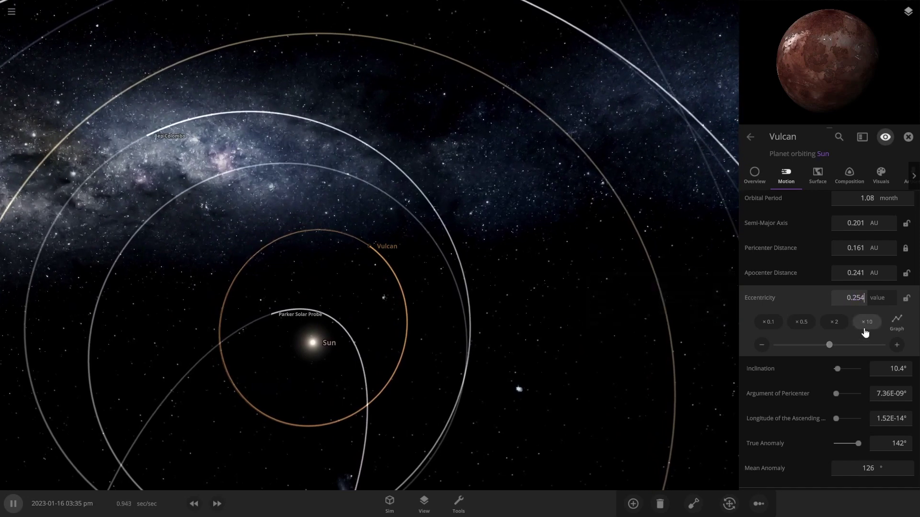
pyautogui.press('Return')
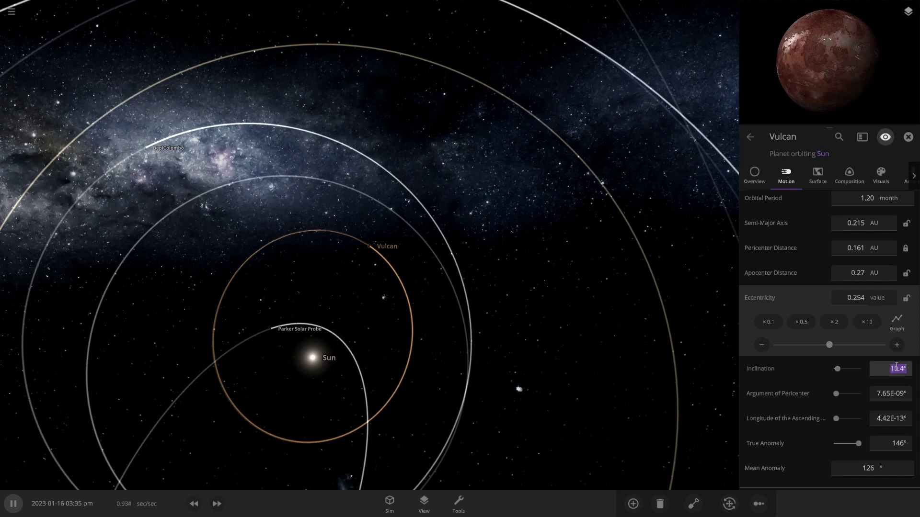
# Set the inclination of Vulcan's orbit to 5.7° and inspect the orbit around the Sun
pyautogui.write('5.7')
pyautogui.press('Return')
pyautogui.moveTo(468, 328); pyautogui.dragTo(406, 271)
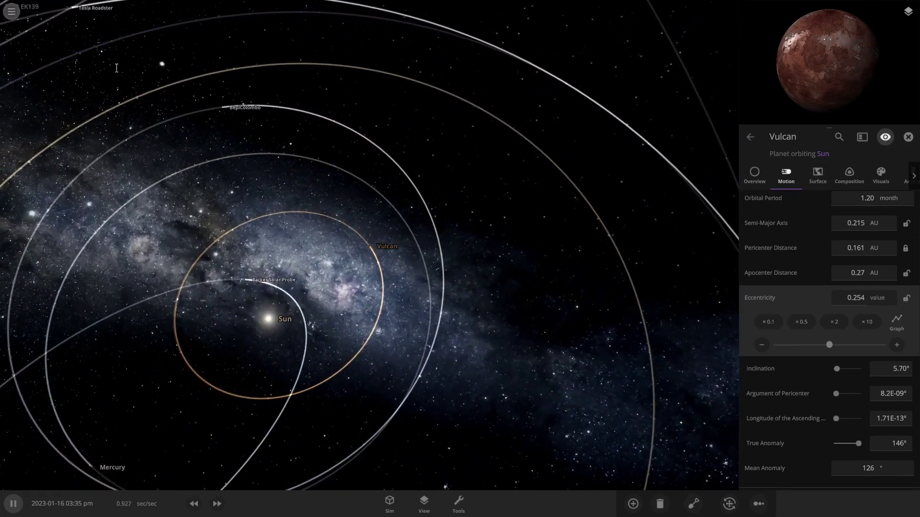
# Save the simulation under the name "vulcan" without sharing it on Steam Workshop
pyautogui.hotkey('ctrl', 'o')
pyautogui.click(11, 13)
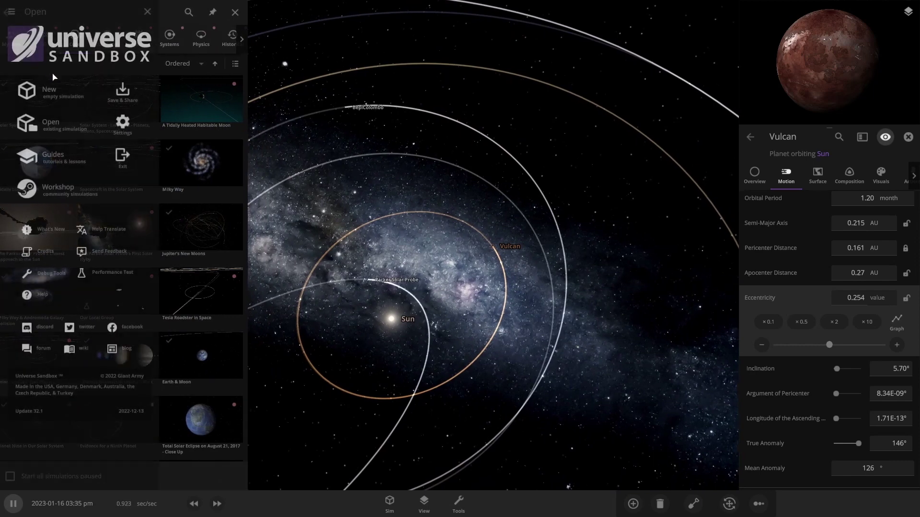
pyautogui.click(127, 99)
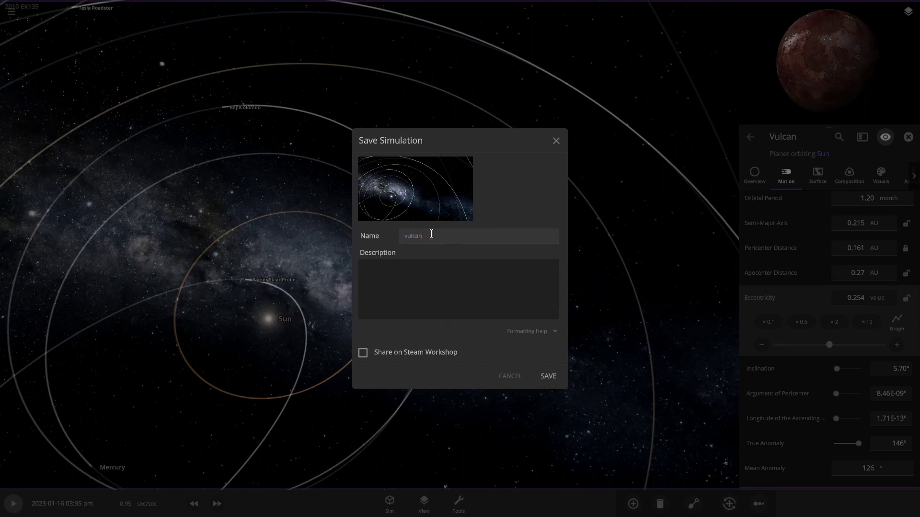
pyautogui.click(549, 378)
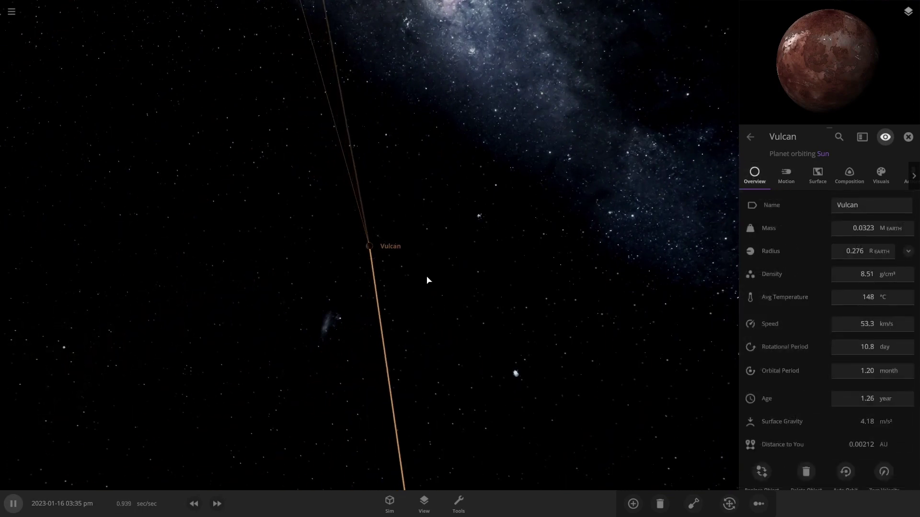
pyautogui.click(633, 504)
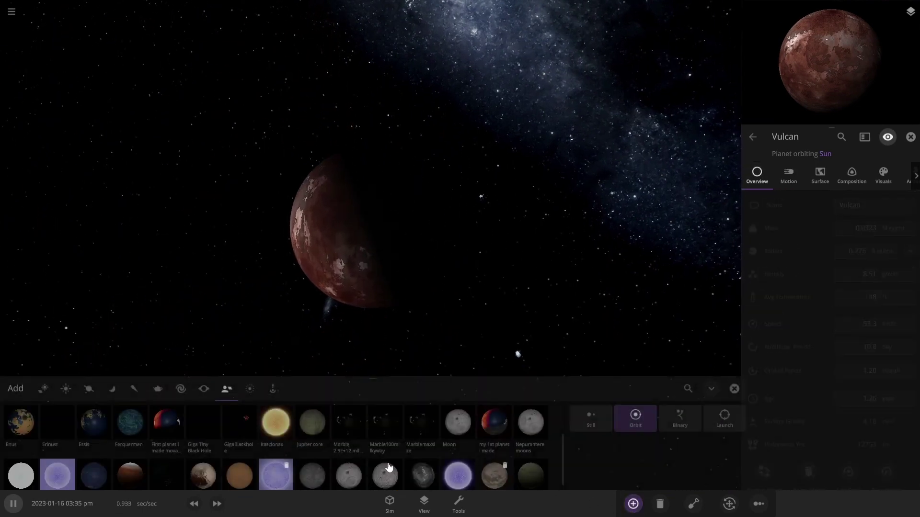
pyautogui.click(11, 12)
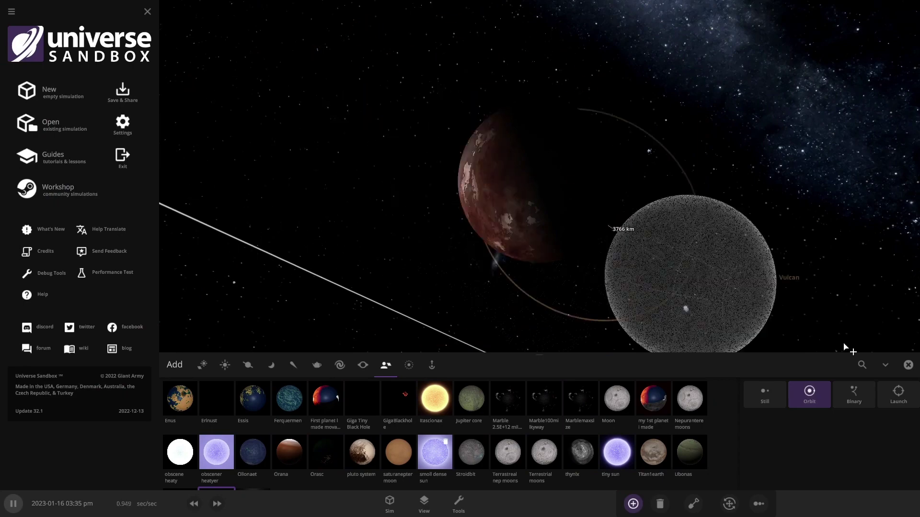
pyautogui.click(906, 372)
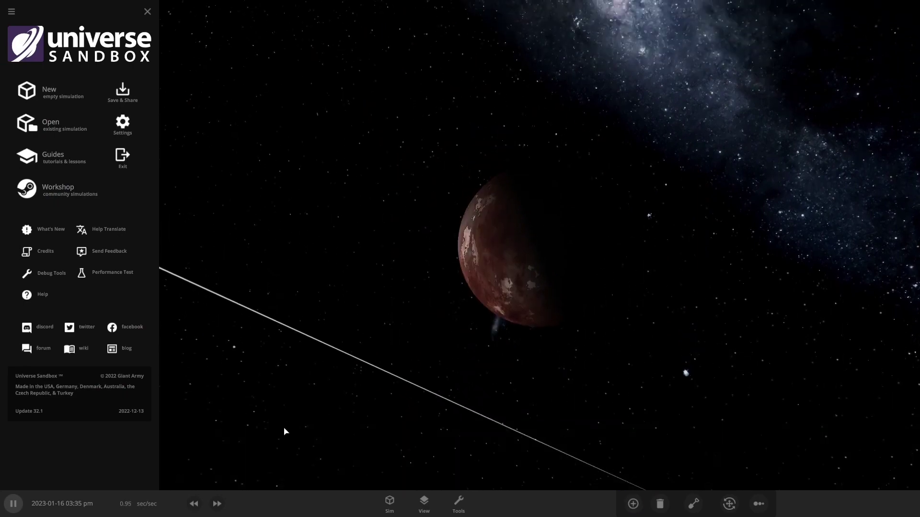
pyautogui.click(147, 11)
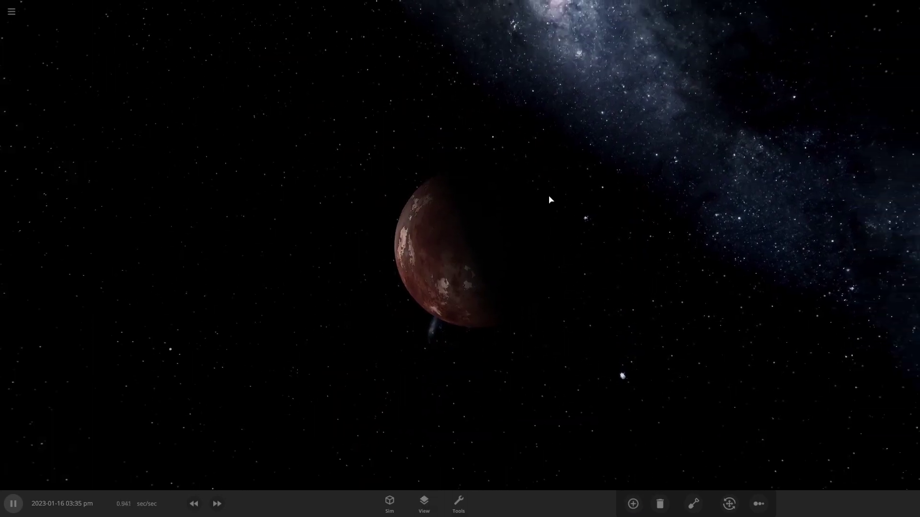